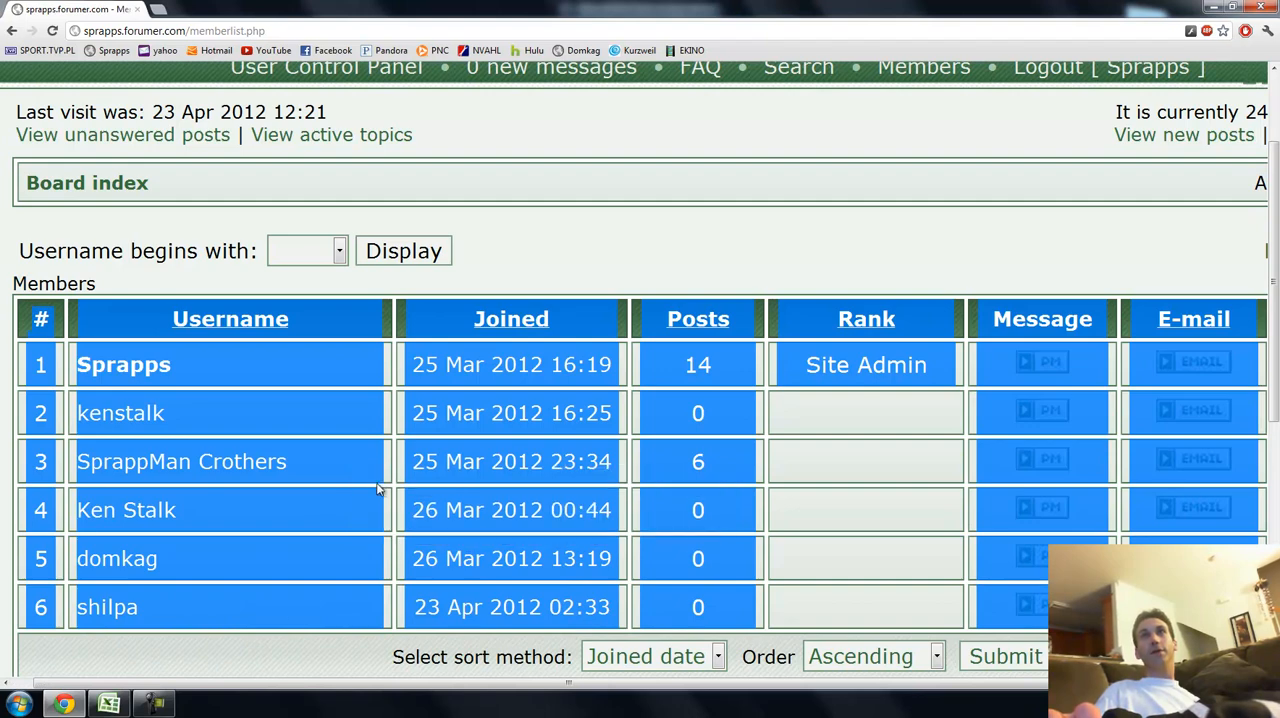
# Switch to Excel and paste the copied member list at cell A4 as plain text using Paste Special.
pyautogui.click(109, 704)
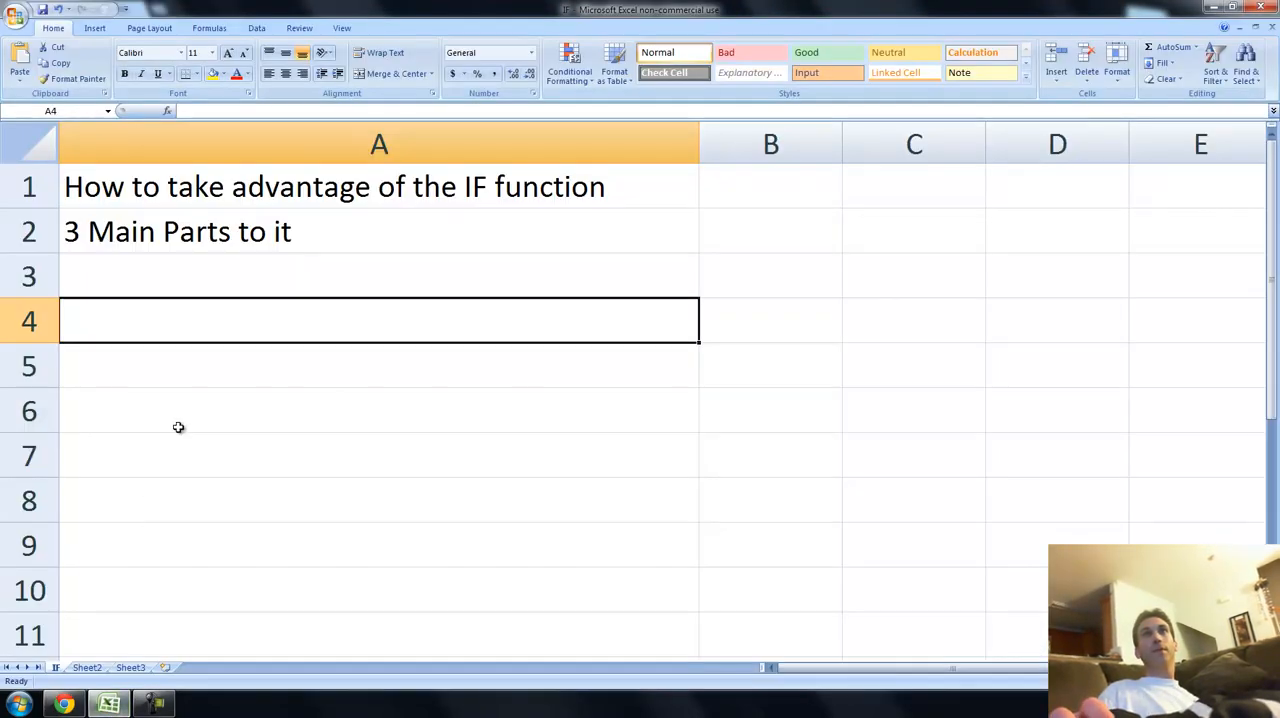
pyautogui.rightClick(202, 325)
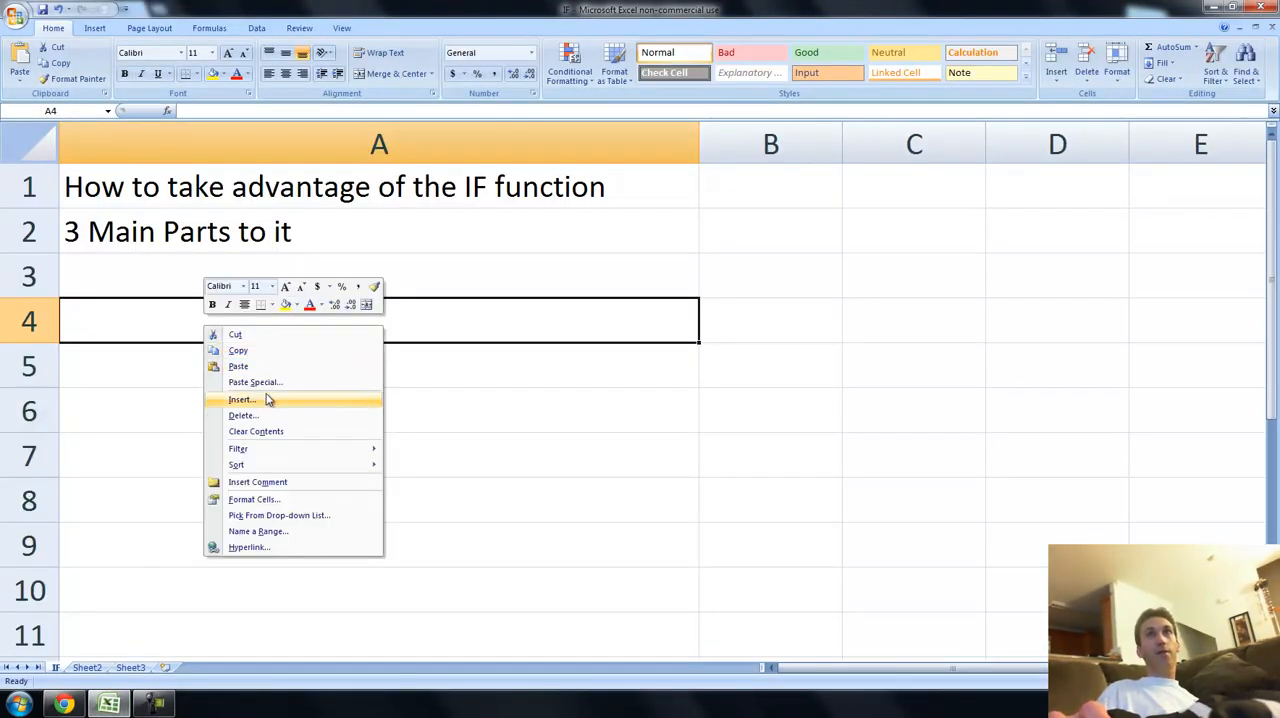
pyautogui.click(260, 380)
pyautogui.click(224, 337)
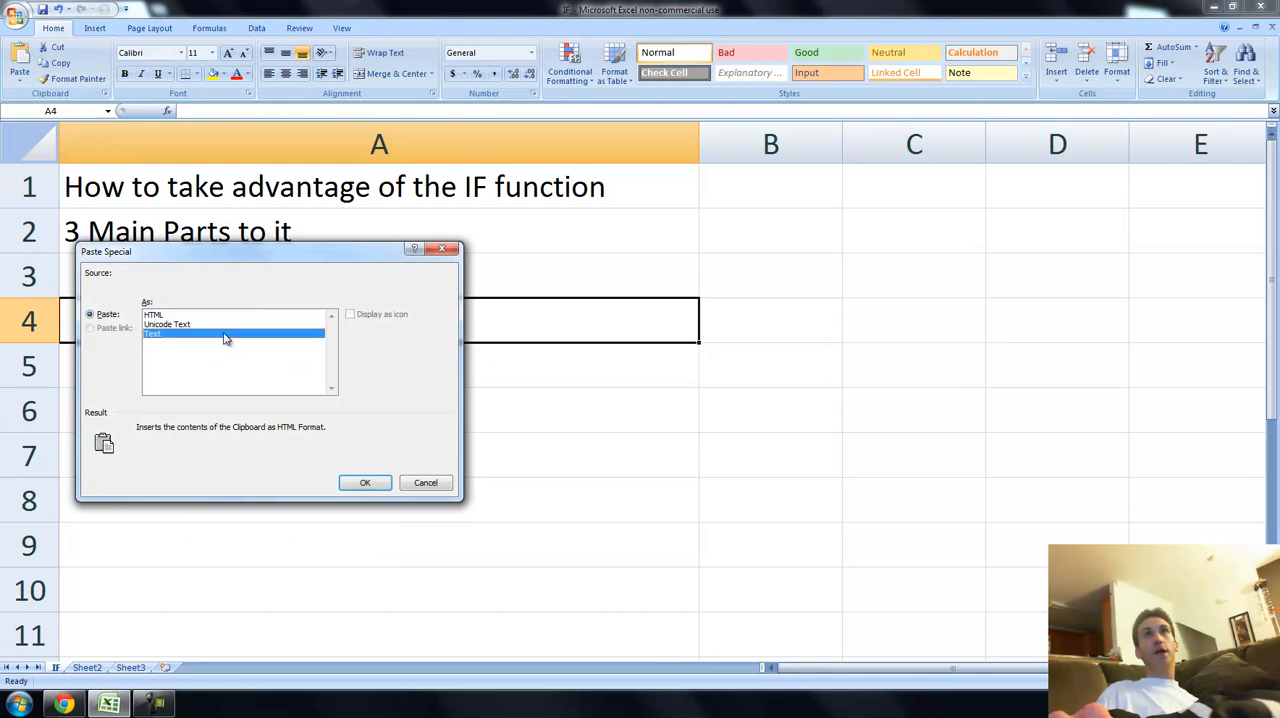
pyautogui.click(364, 484)
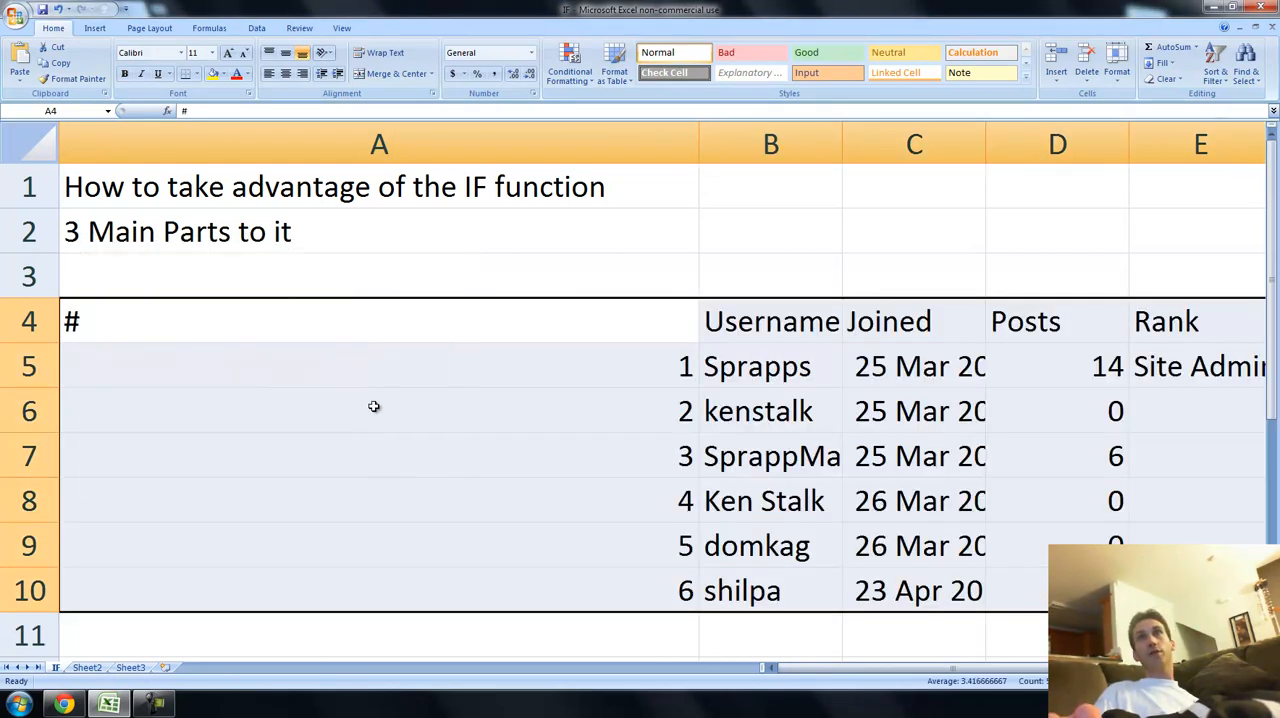
# Narrow column A to about the same width as the other columns of the member table.
pyautogui.keyDown('ctrl'); pyautogui.scroll(-2, 373, 406); pyautogui.keyUp('ctrl')
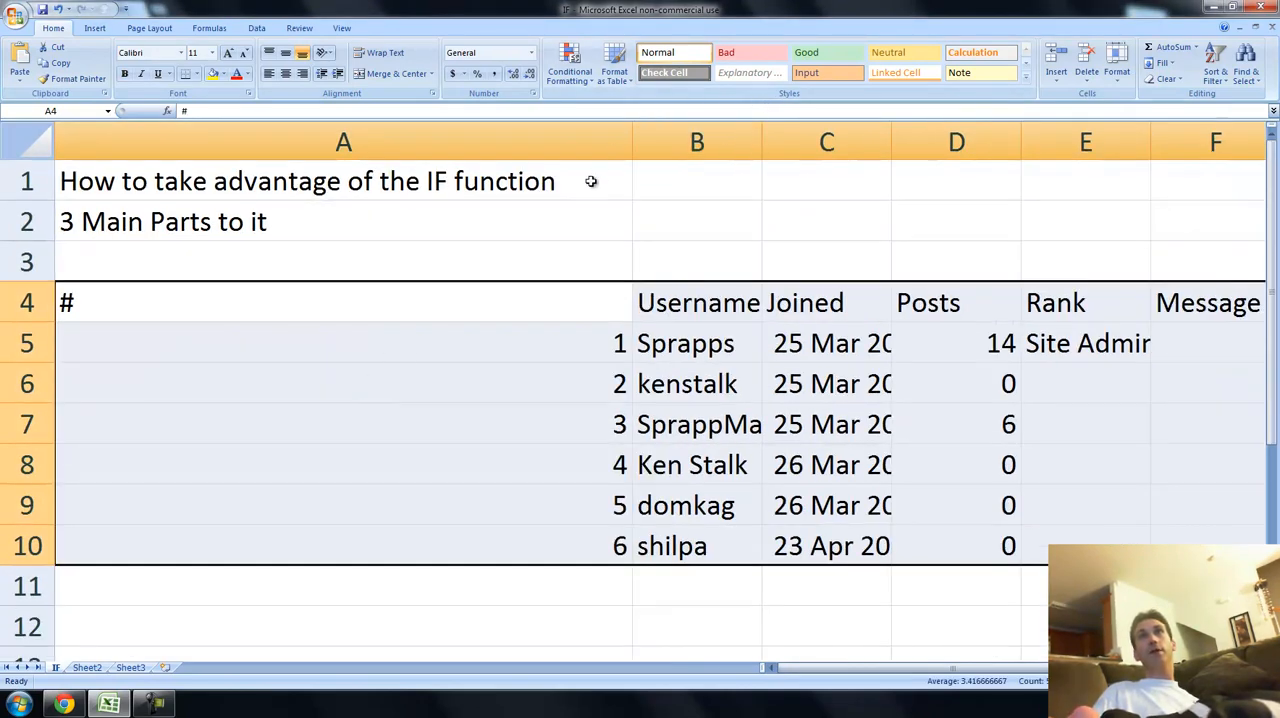
pyautogui.moveTo(631, 143); pyautogui.dragTo(200, 218)
pyautogui.click(342, 370)
# Fill the table's header cells A4:H4 with the standard dark blue color.
pyautogui.moveTo(127, 316); pyautogui.dragTo(985, 292)
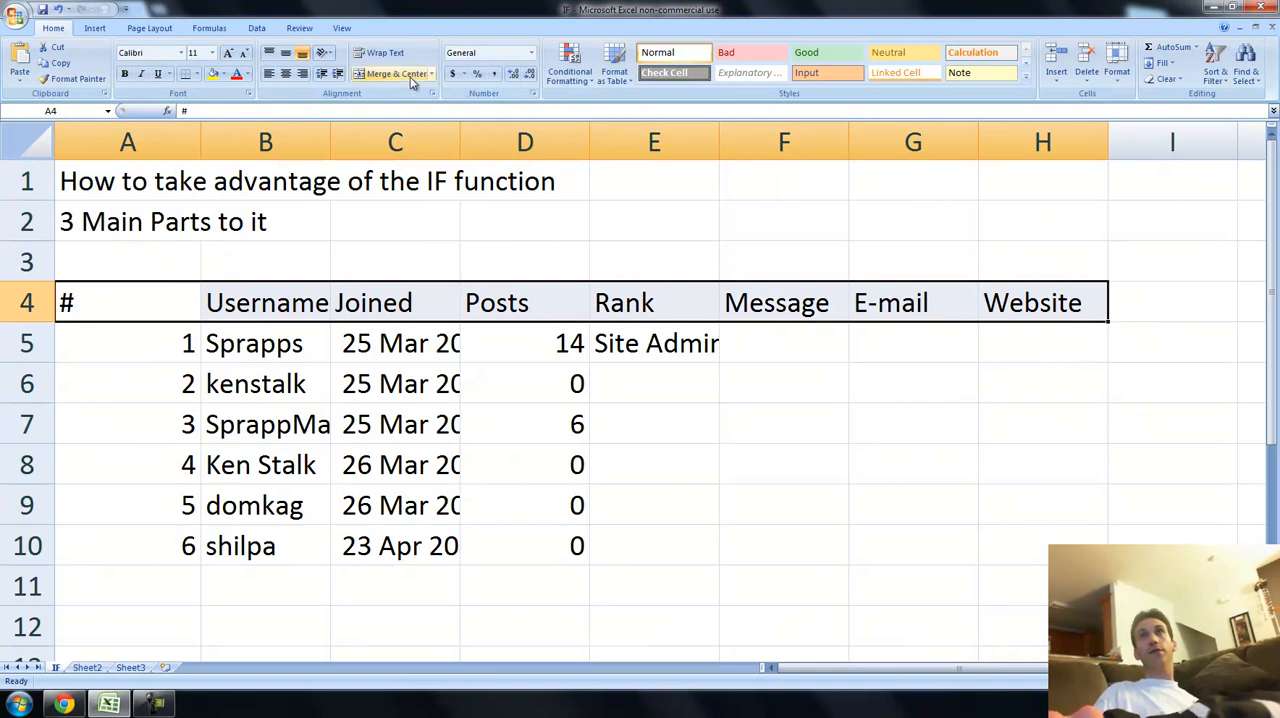
pyautogui.click(224, 74)
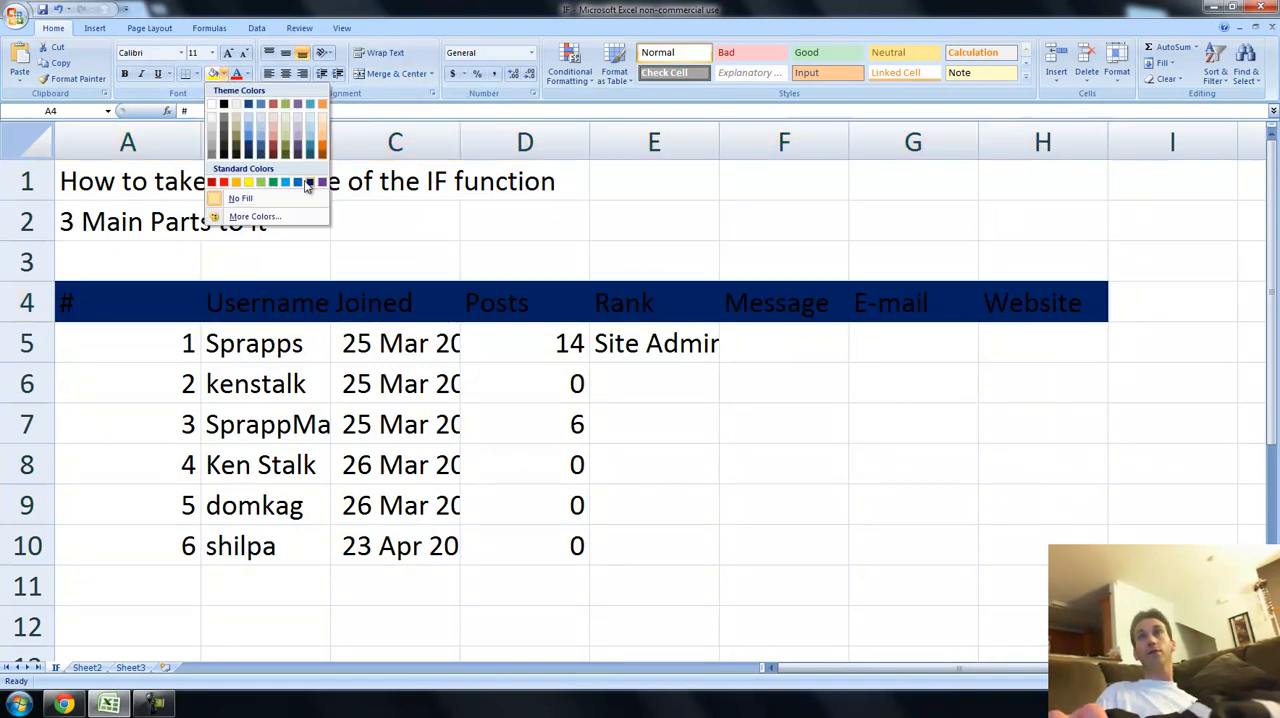
pyautogui.click(309, 180)
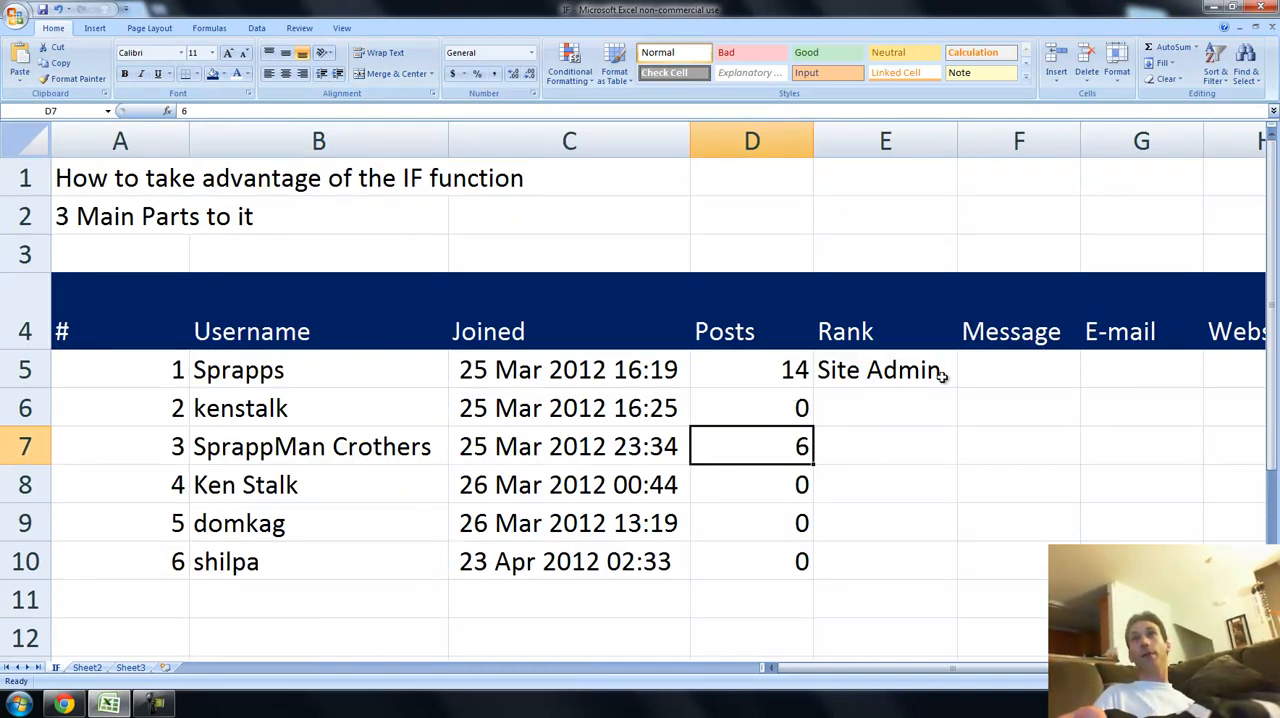
# Replace the "Message" header in cell F4 with "IF Formula".
pyautogui.click(1005, 316)
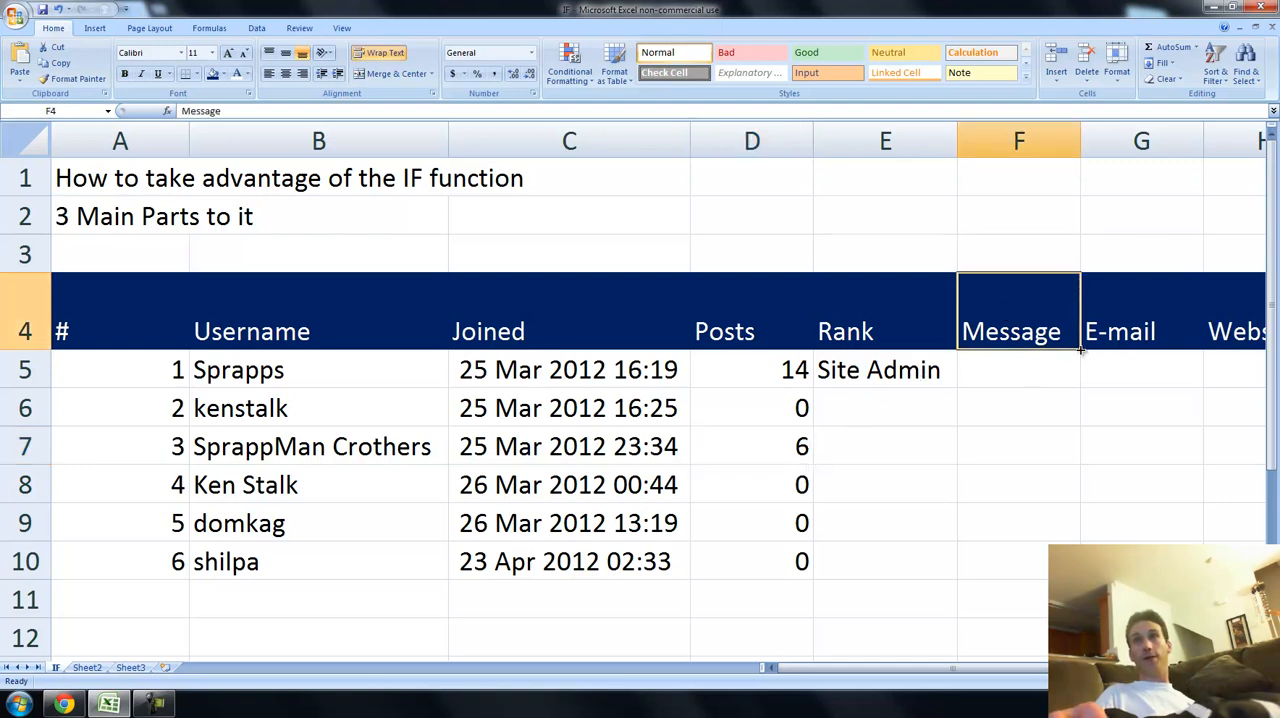
pyautogui.write('If ara')
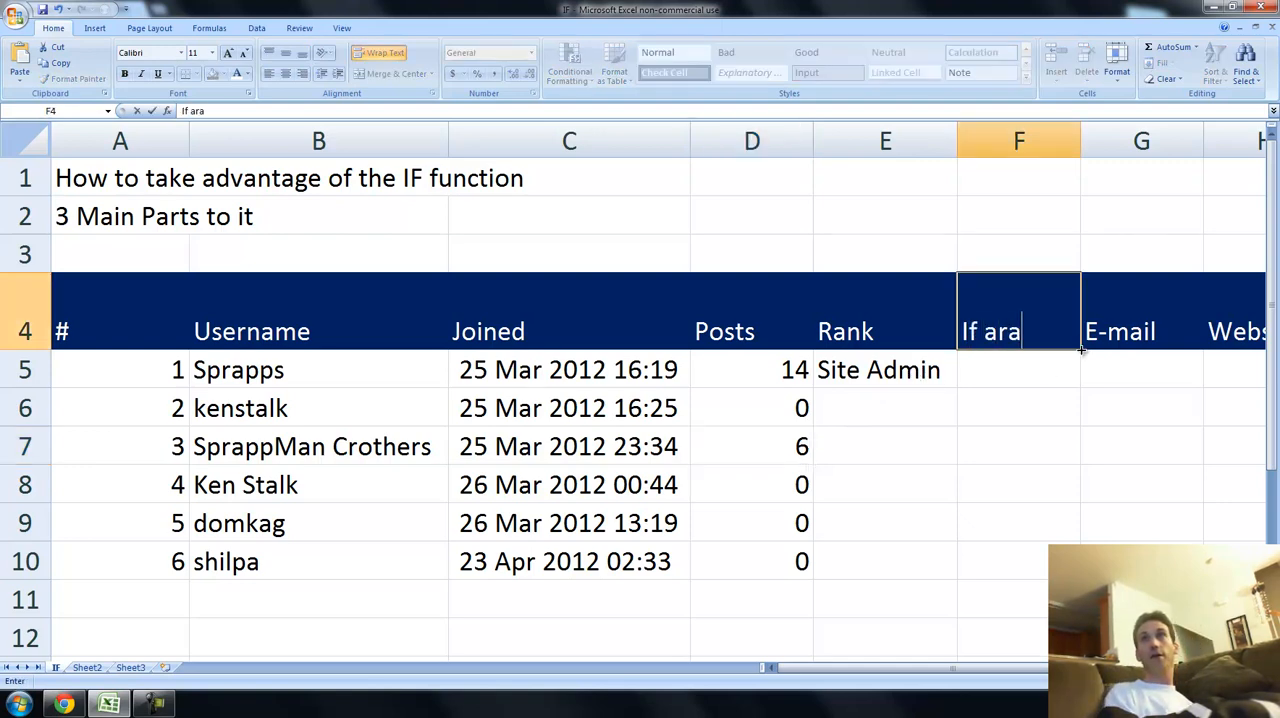
pyautogui.press('BackSpace')
pyautogui.write('ean')
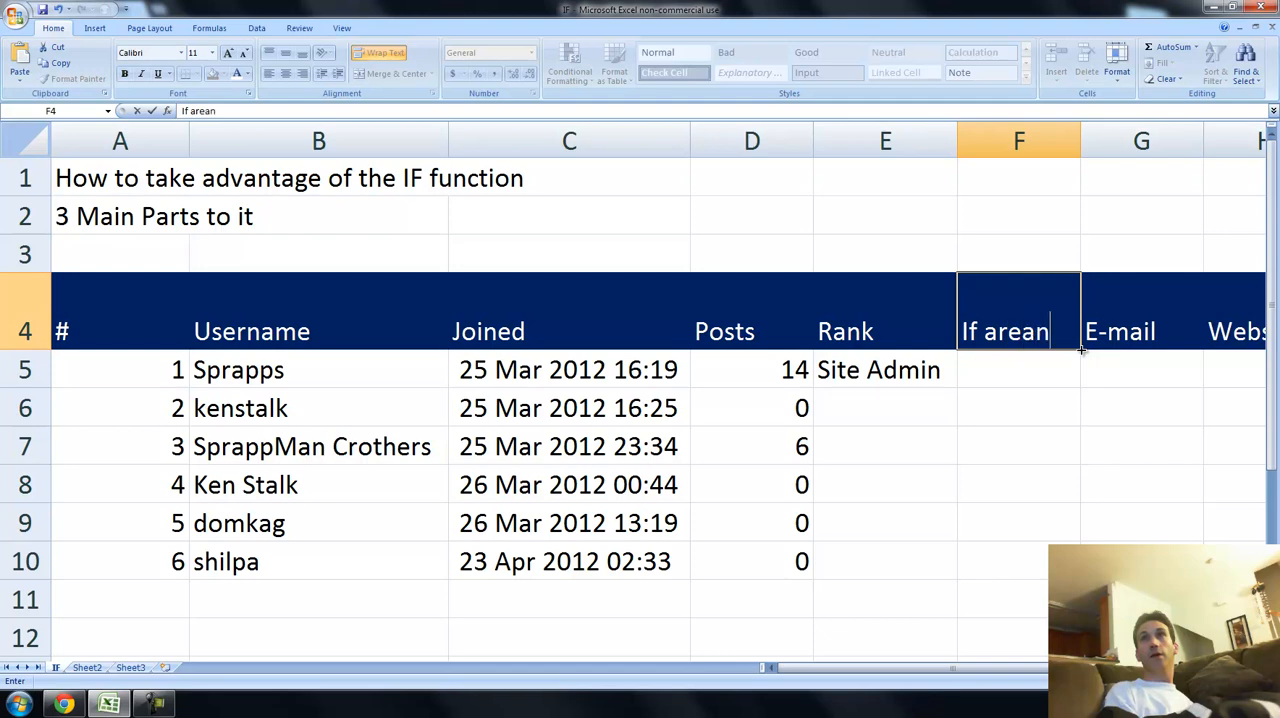
pyautogui.press('BackSpace')
pyautogui.press('BackSpace')
pyautogui.press('BackSpace')
pyautogui.press('BackSpace')
pyautogui.press('BackSpace')
pyautogui.press('BackSpace')
pyautogui.press('BackSpace')
pyautogui.press('BackSpace')
pyautogui.write('F')
pyautogui.press('BackSpace')
pyautogui.write('IF Formula')
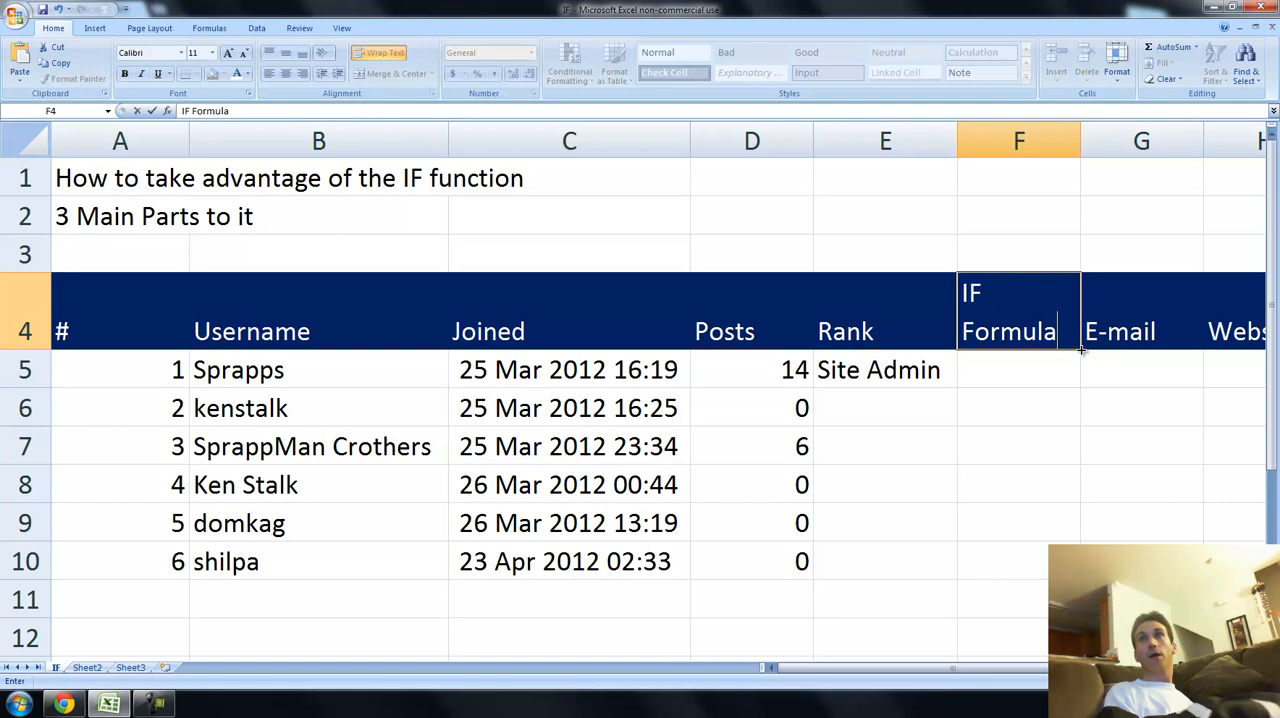
pyautogui.press('Return')
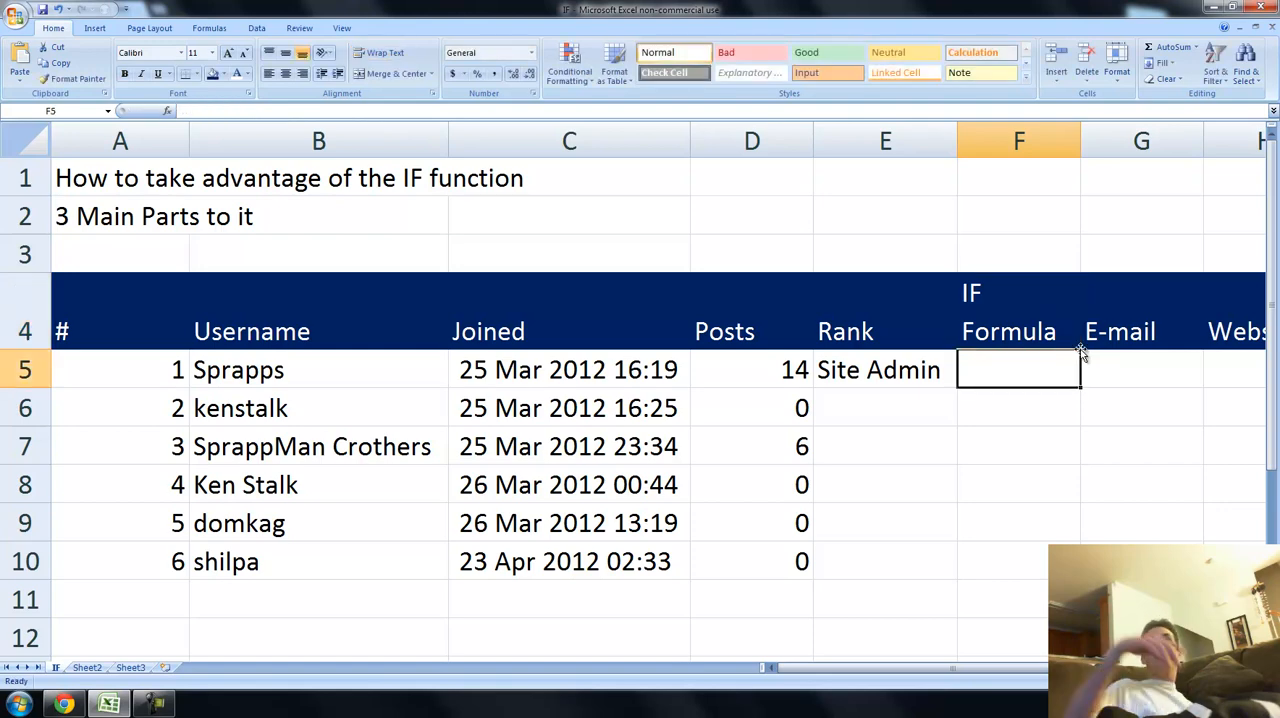
# Highlight the Posts header in D4 with a yellow fill and the automatic black font color.
pyautogui.keyDown('ctrl'); pyautogui.scroll(-2, 831, 466); pyautogui.keyUp('ctrl')
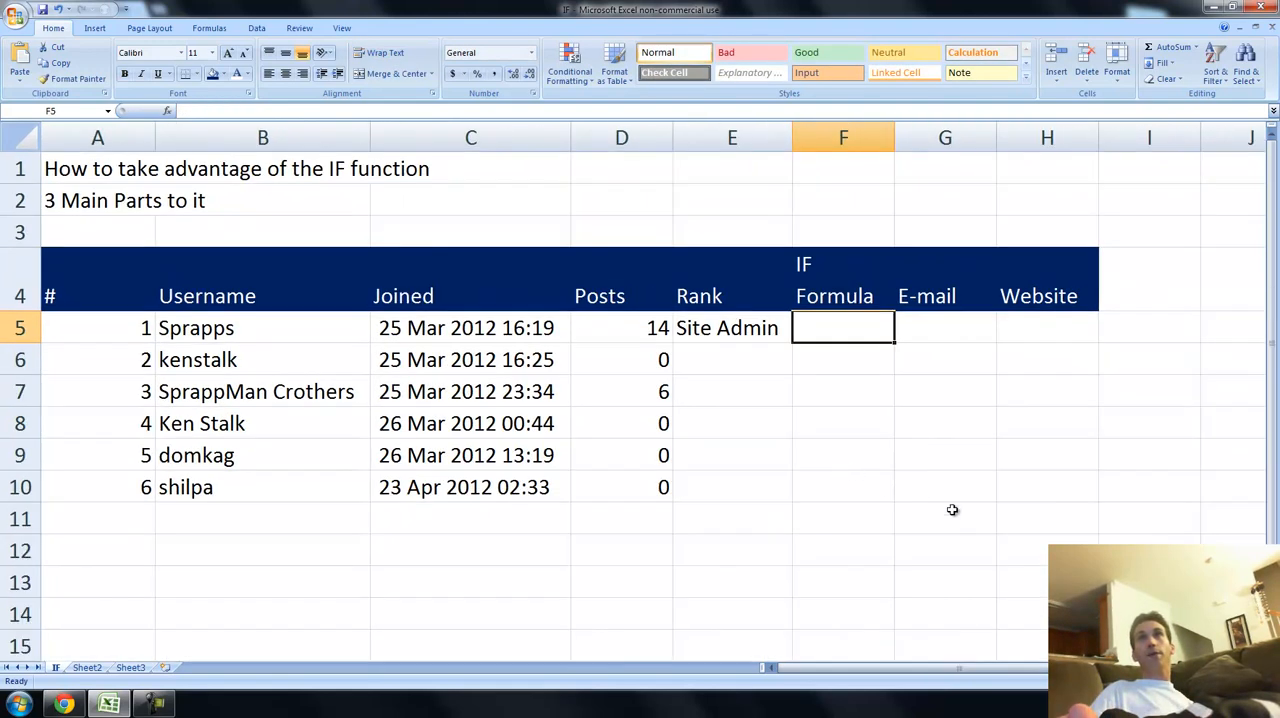
pyautogui.hscroll(3, 653, 405)
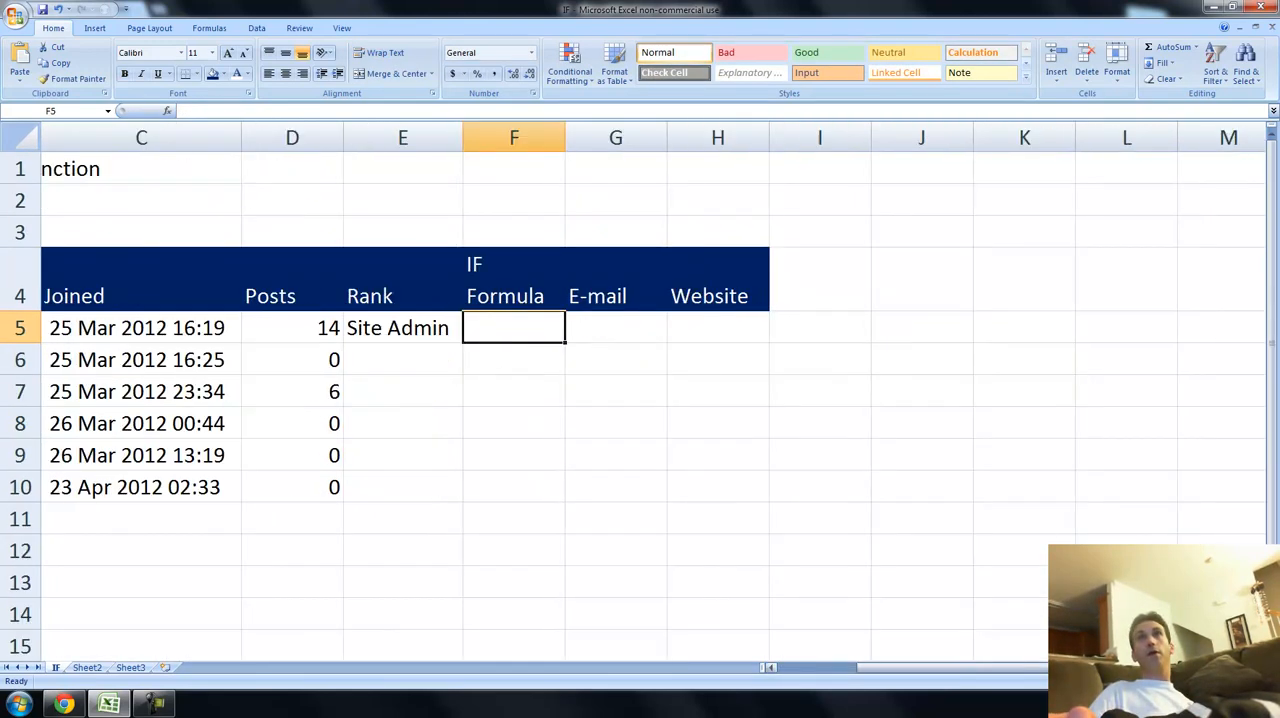
pyautogui.click(116, 284)
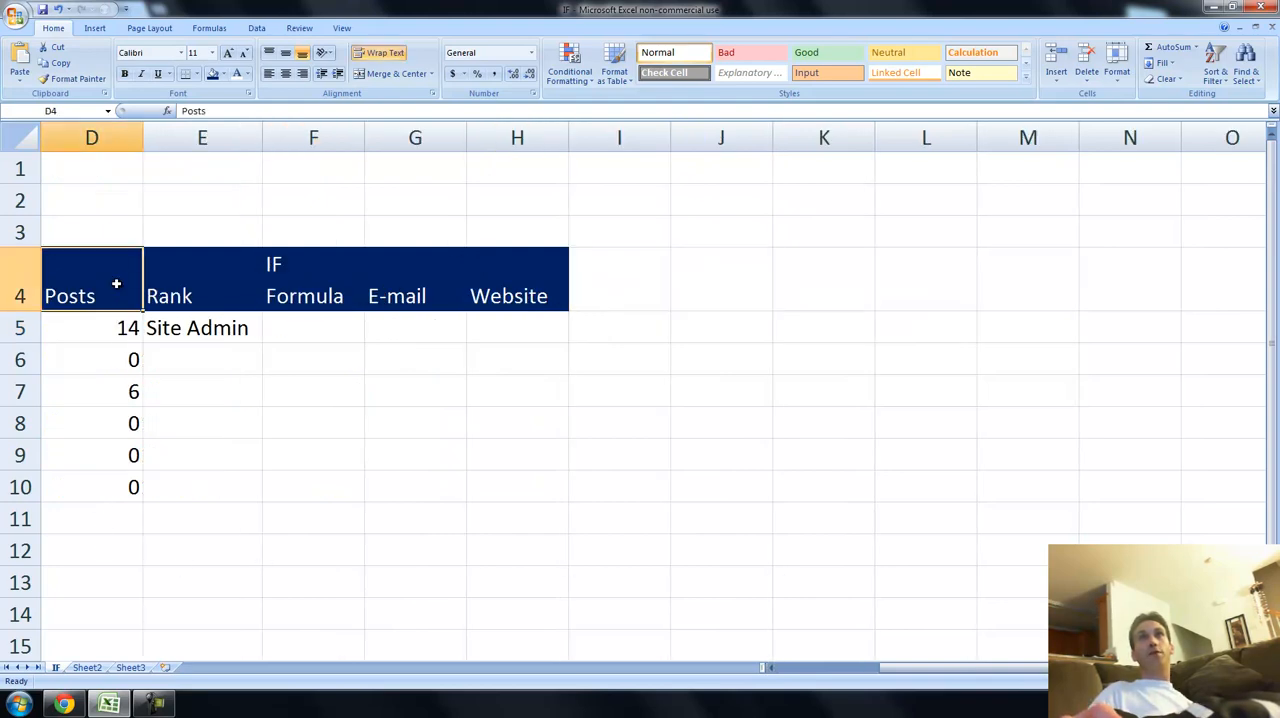
pyautogui.click(224, 74)
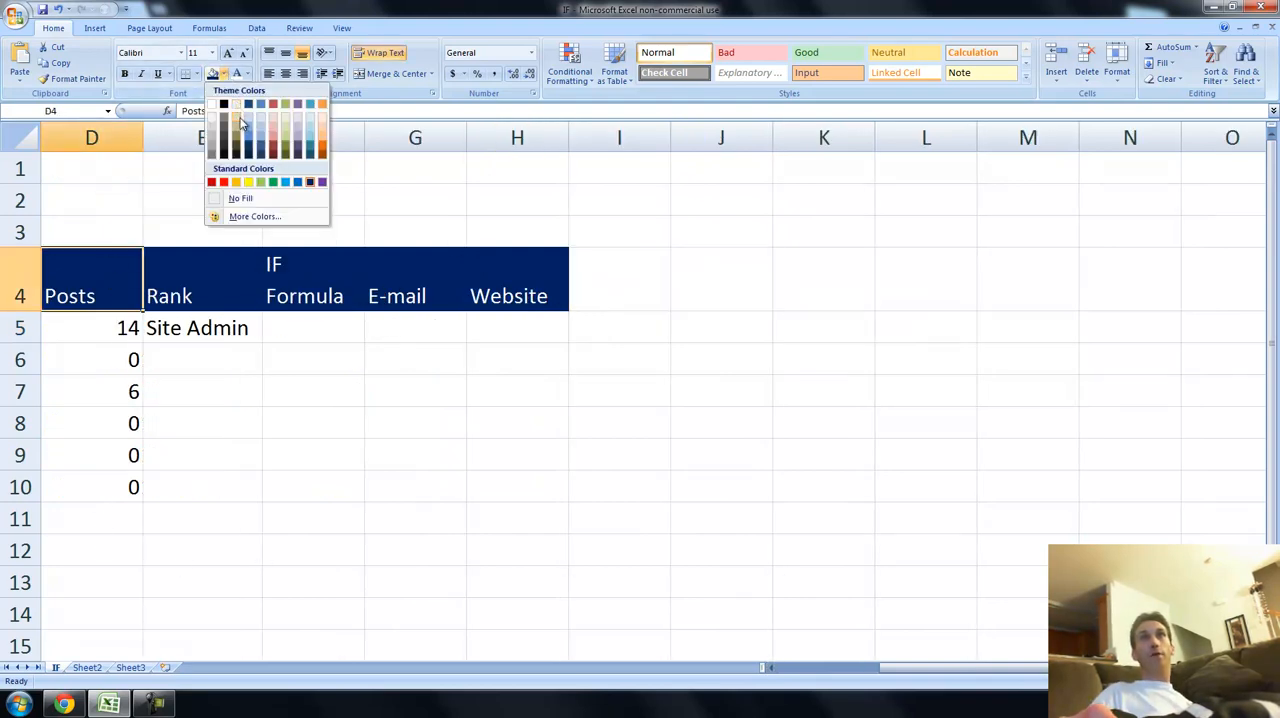
pyautogui.click(248, 182)
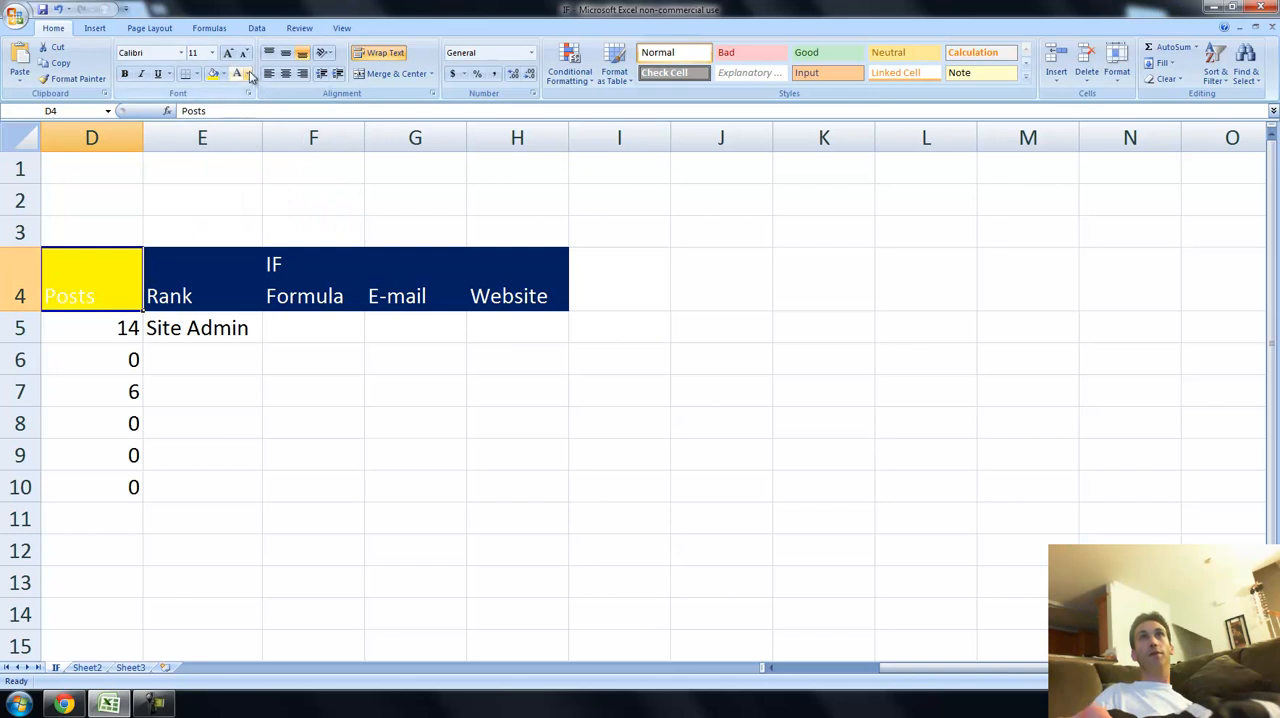
pyautogui.click(248, 74)
pyautogui.click(245, 93)
pyautogui.click(206, 388)
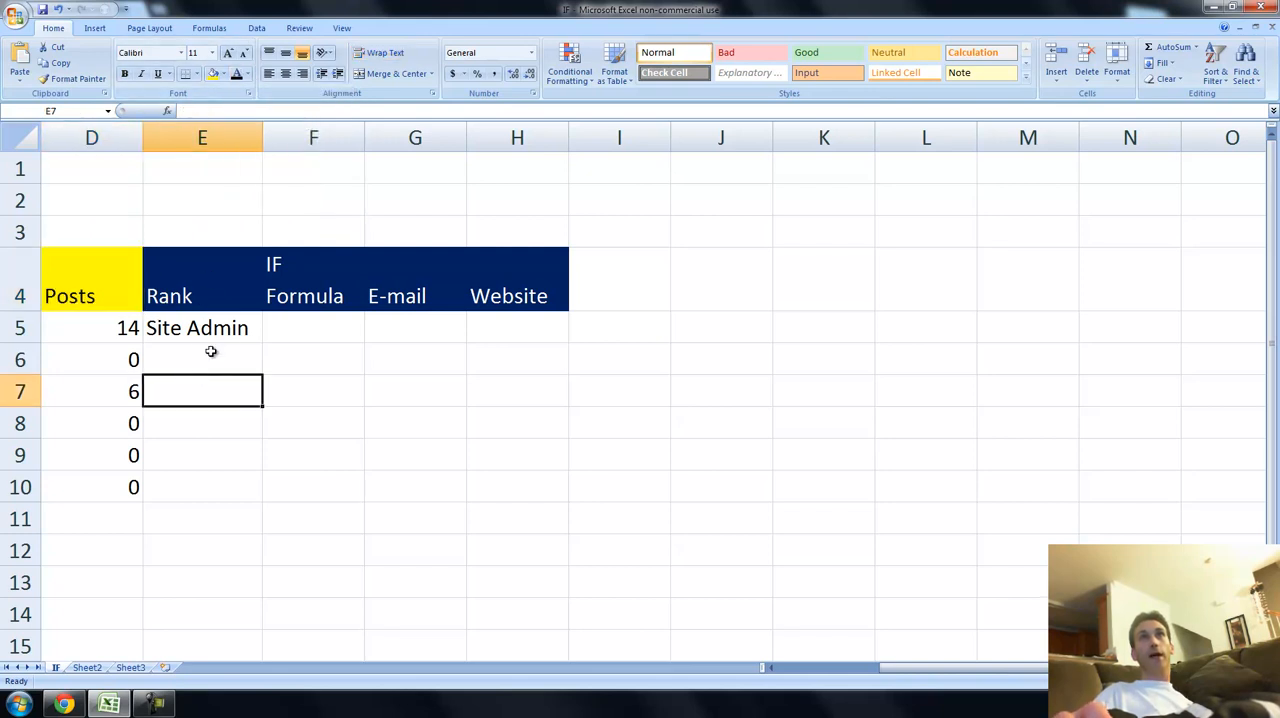
# Enter the formula =IF(D5>0,"Green","Red") in cell F5 to test the member's post count.
pyautogui.click(280, 326)
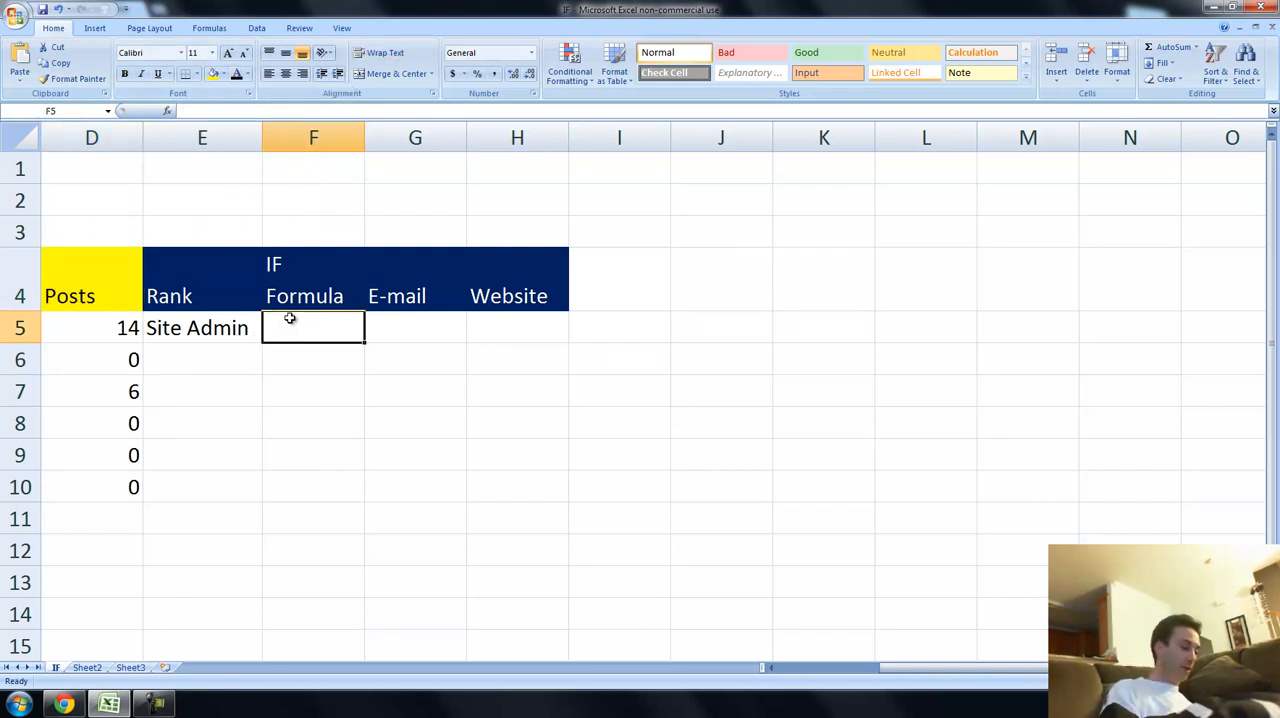
pyautogui.write('=IF(')
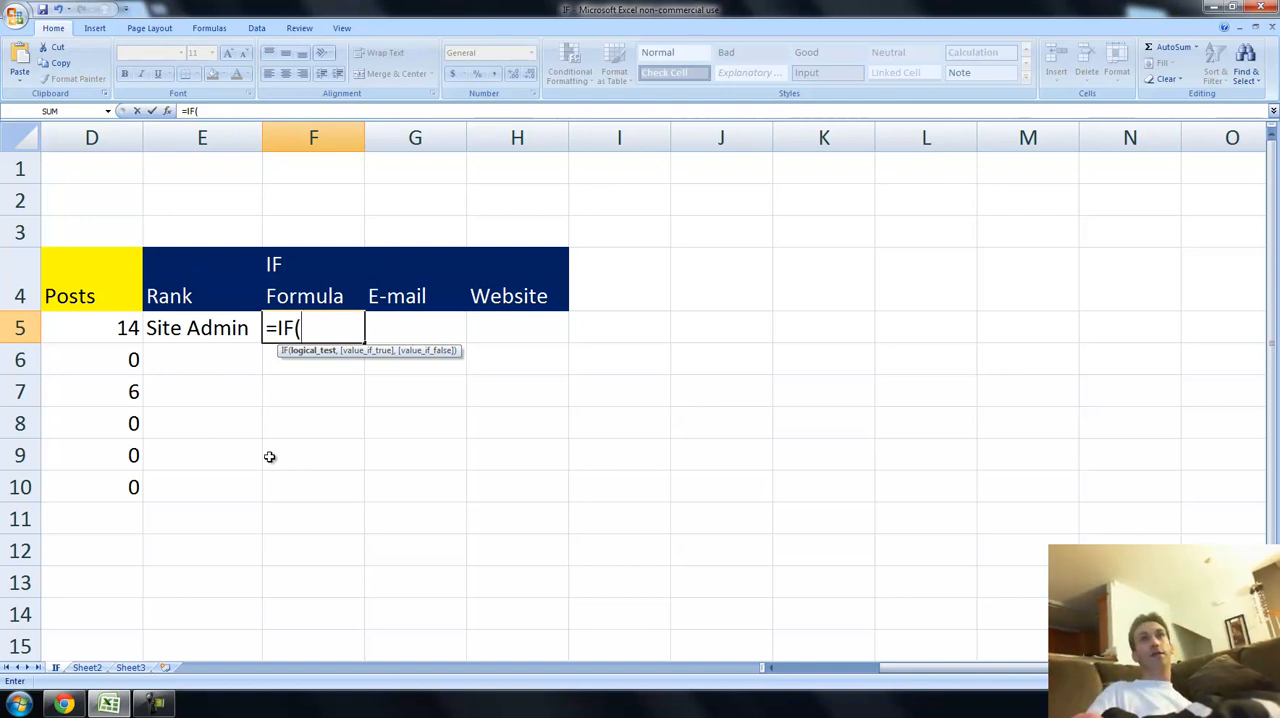
pyautogui.click(104, 327)
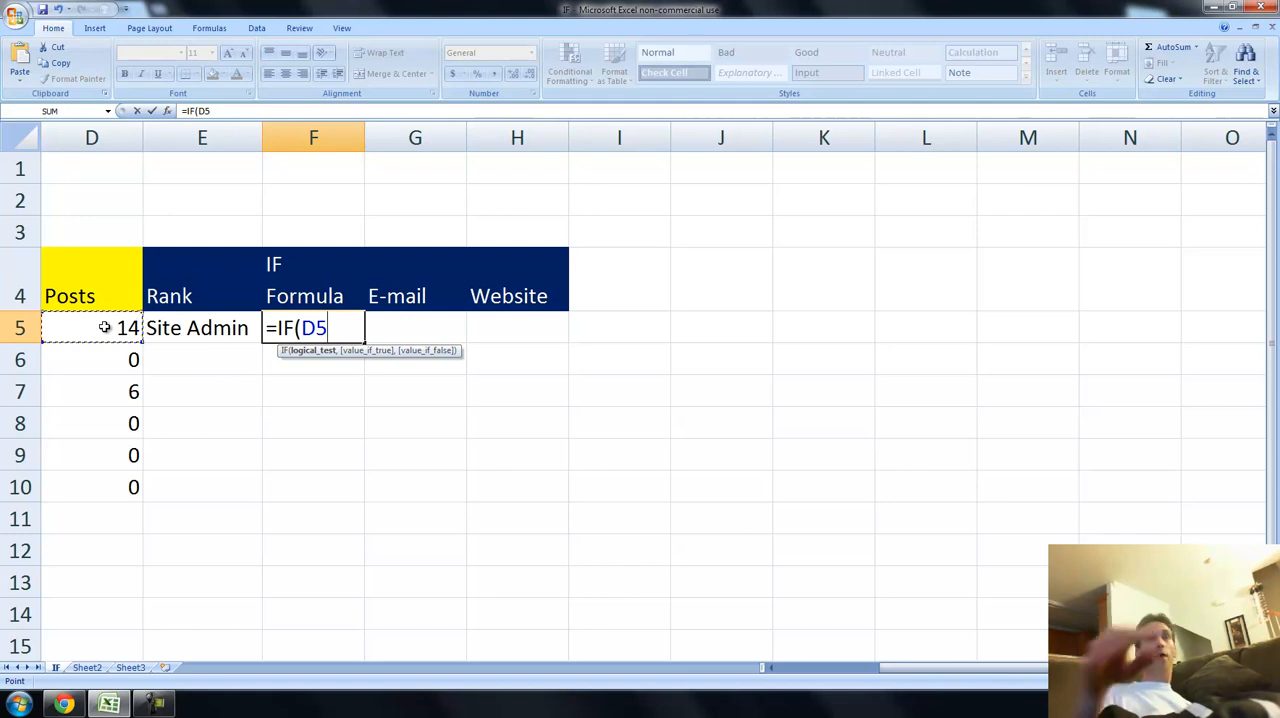
pyautogui.write('>0')
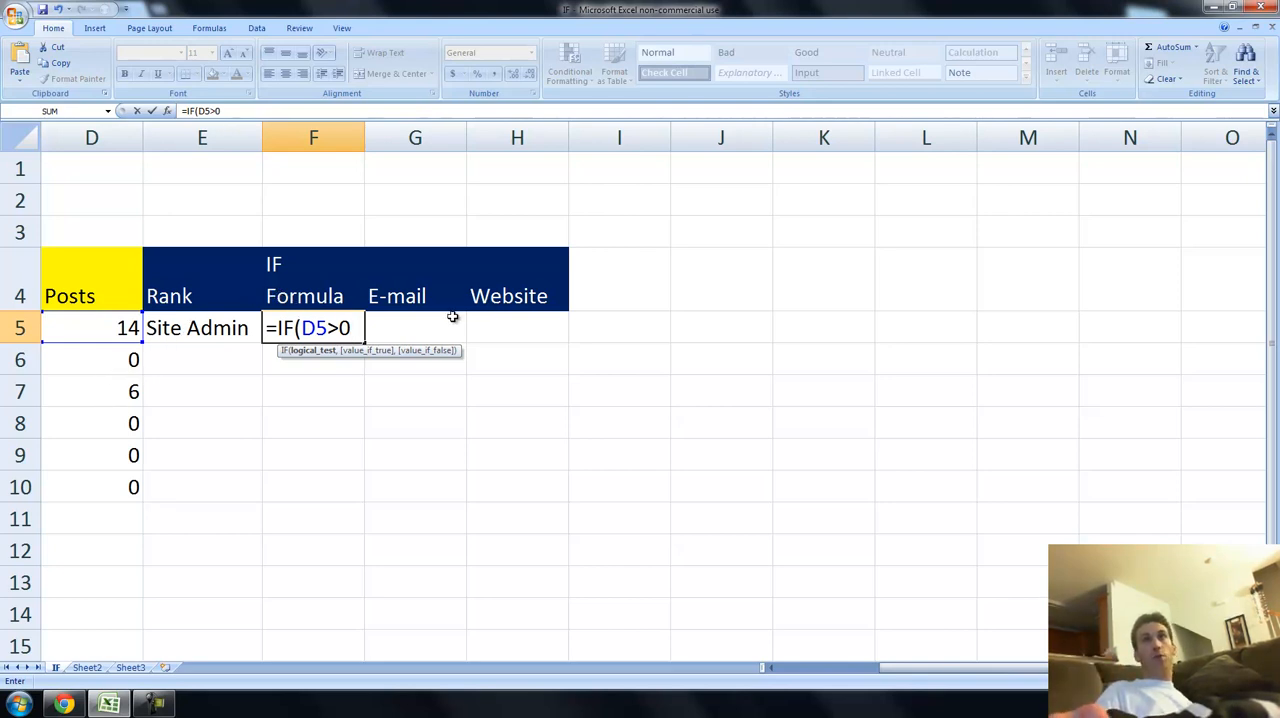
pyautogui.write(',')
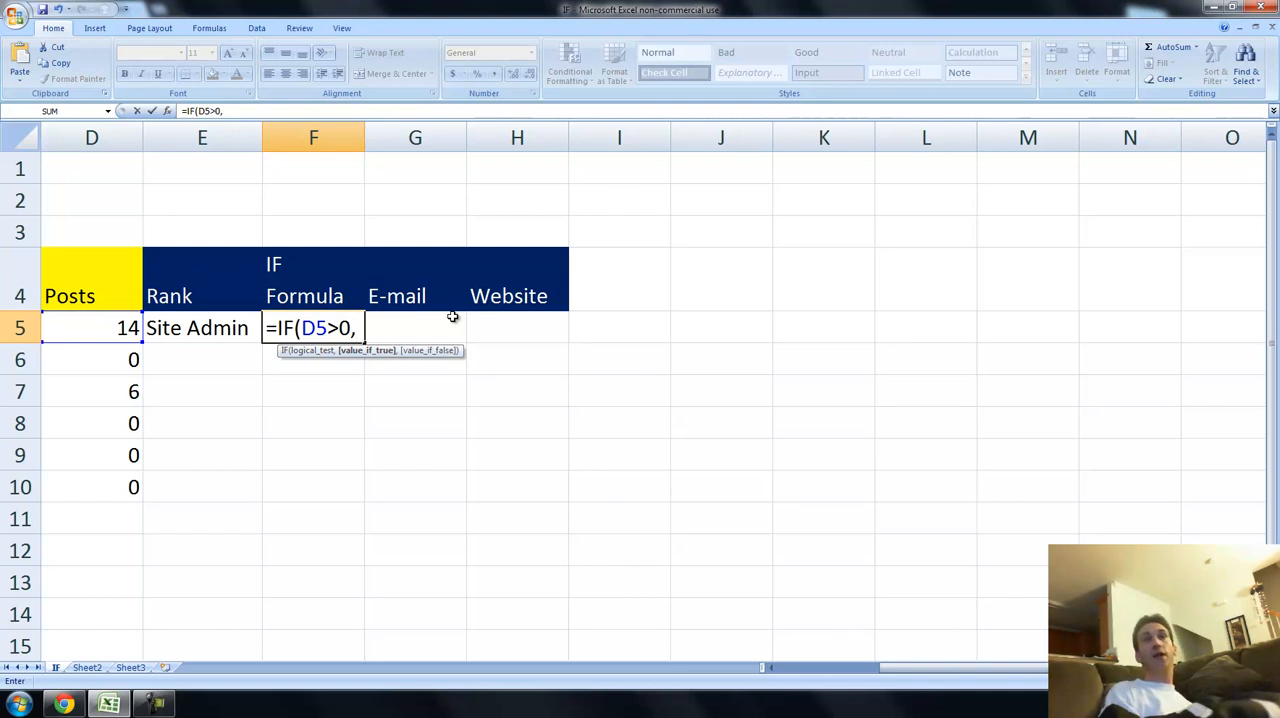
pyautogui.write('"Green",')
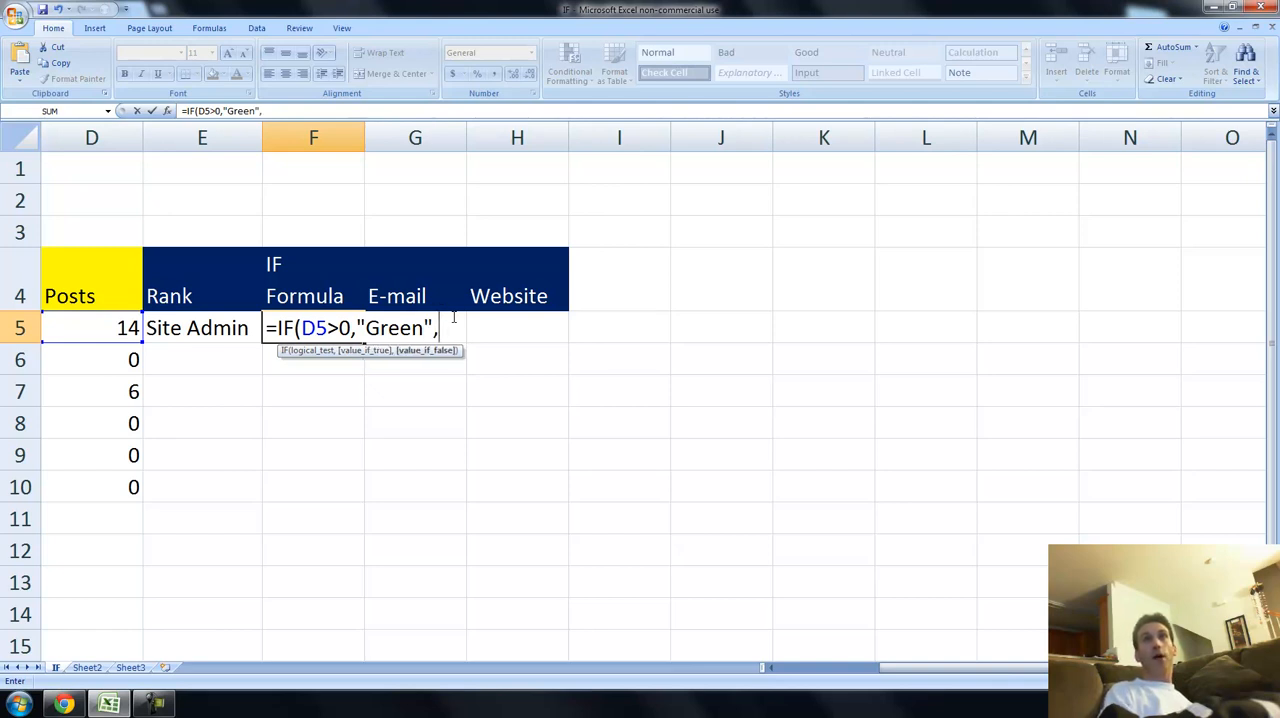
pyautogui.write('"Red')
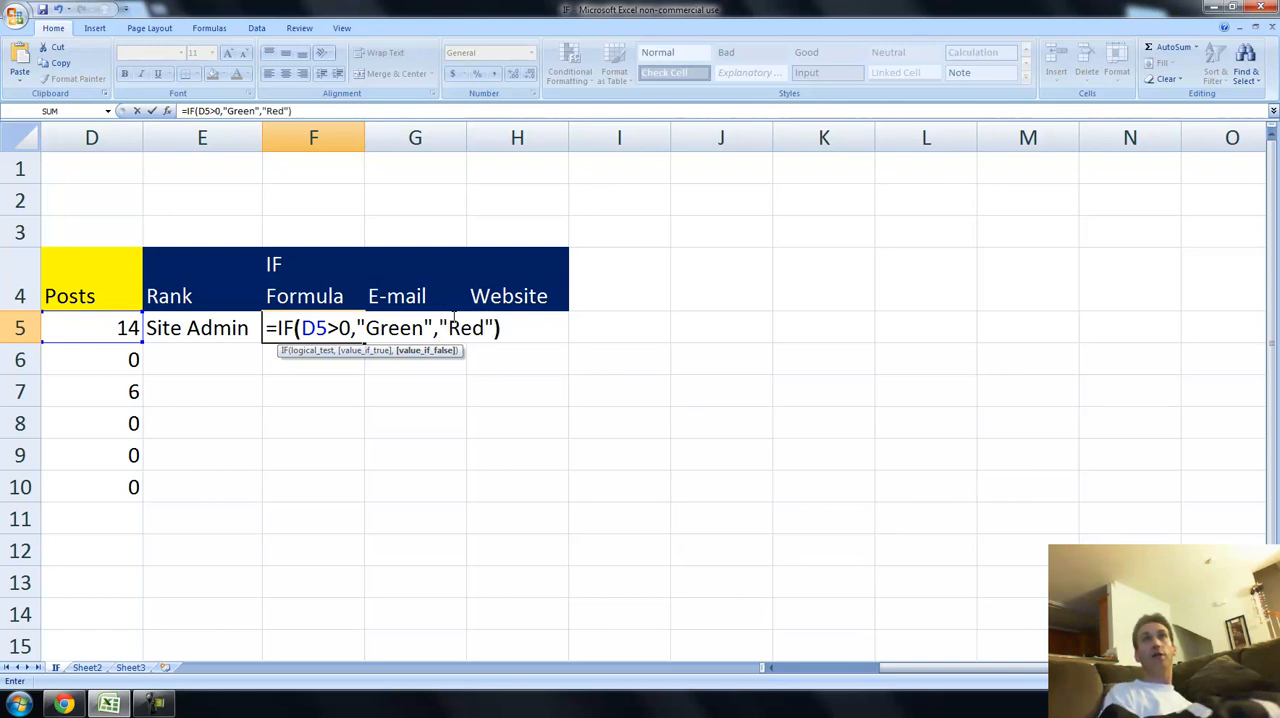
pyautogui.write('")')
pyautogui.press('Return')
pyautogui.press('Up')
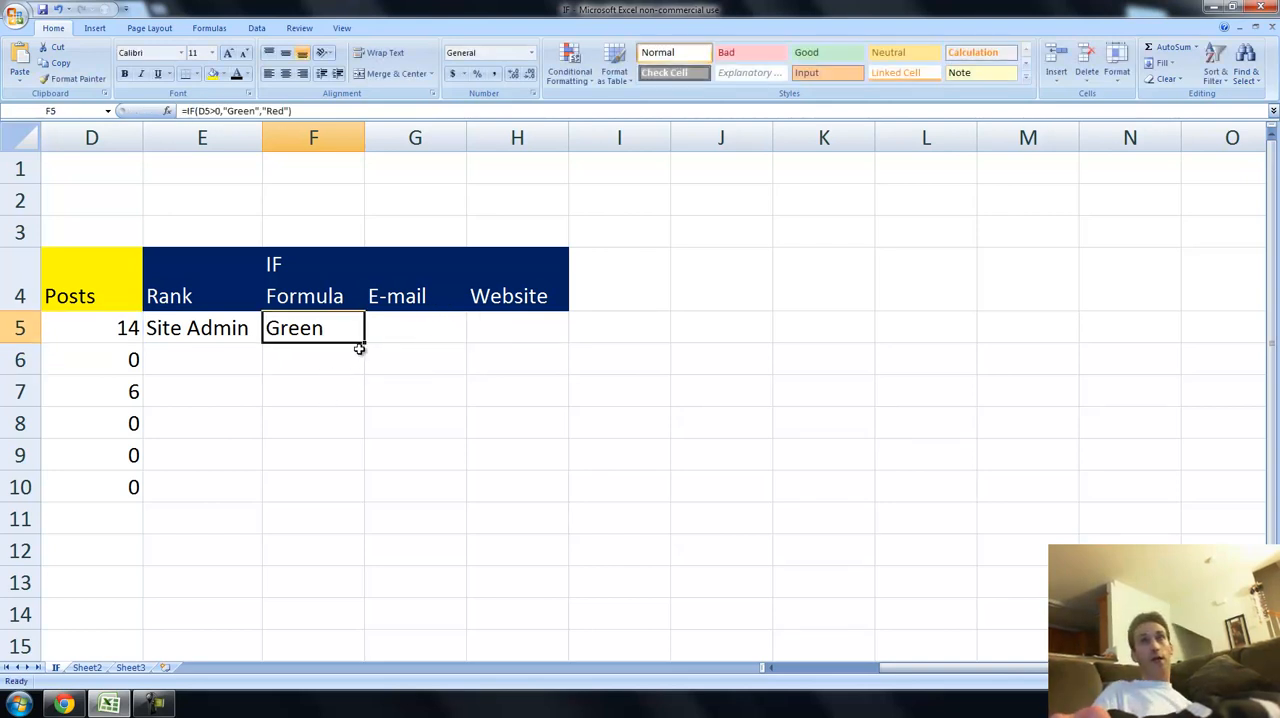
# Copy the IF formula from F5 down to cell F10.
pyautogui.scroll(5, 357, 374)
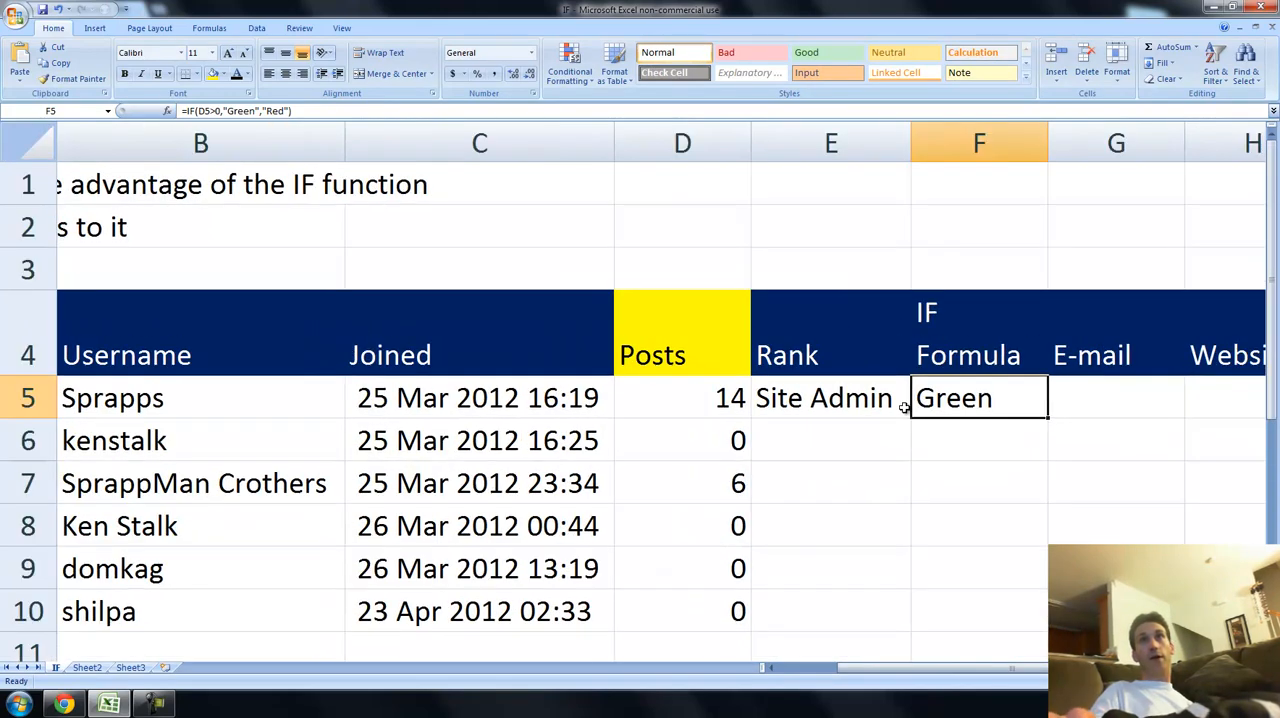
pyautogui.scroll(-2, 1047, 423)
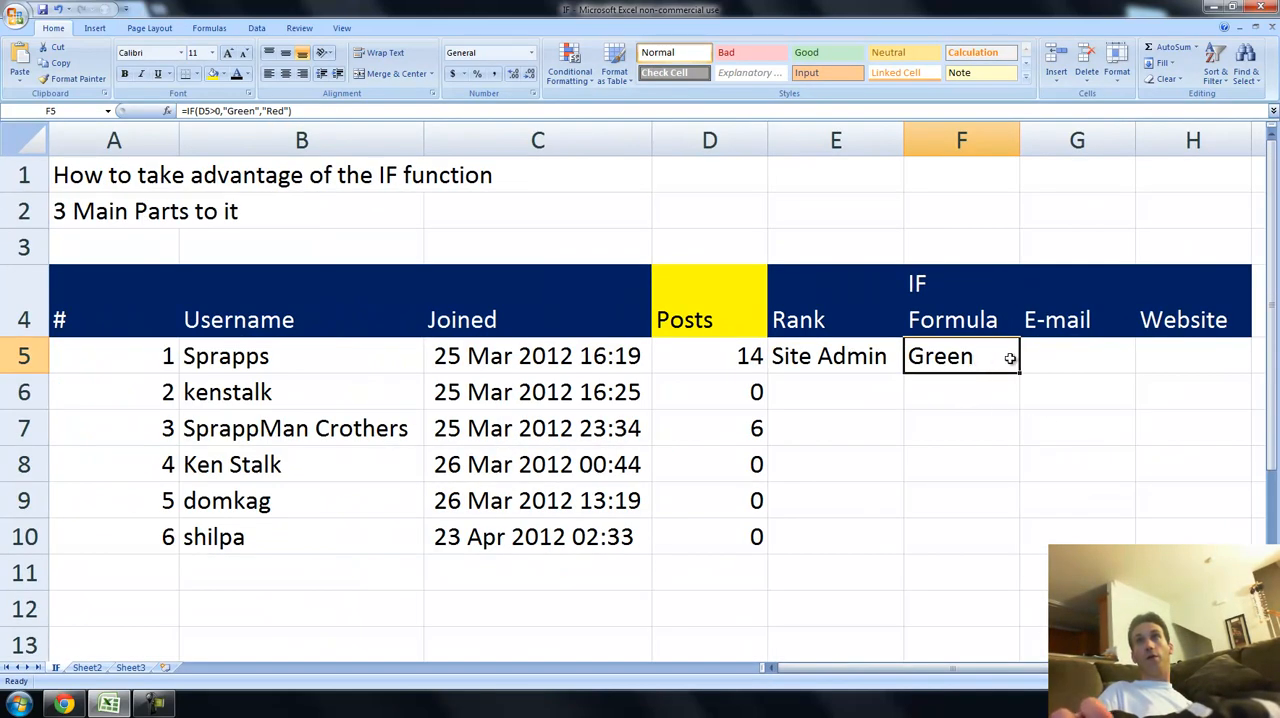
pyautogui.moveTo(1019, 373); pyautogui.dragTo(1023, 553)
# Check the copied IF formulas in column F, including which Posts cell the formula in F6 references.
pyautogui.click(977, 493)
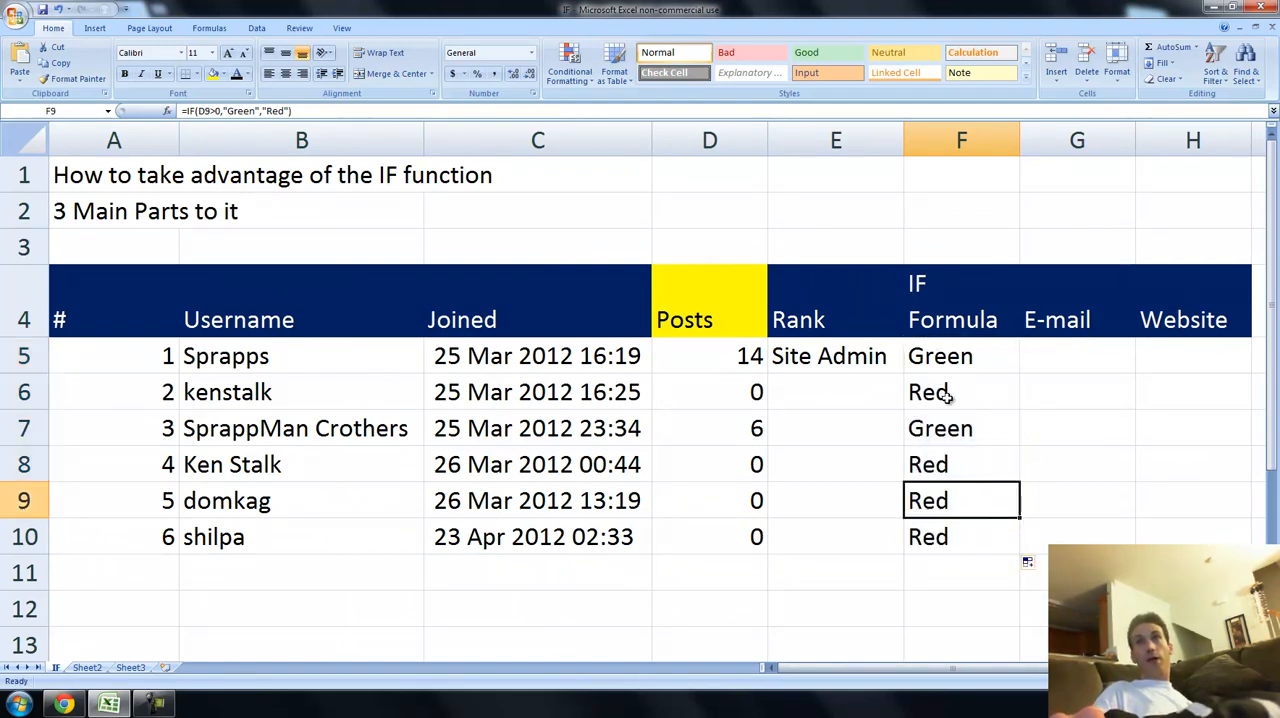
pyautogui.click(940, 362)
pyautogui.click(944, 380)
pyautogui.click(940, 356)
pyautogui.doubleClick(944, 385)
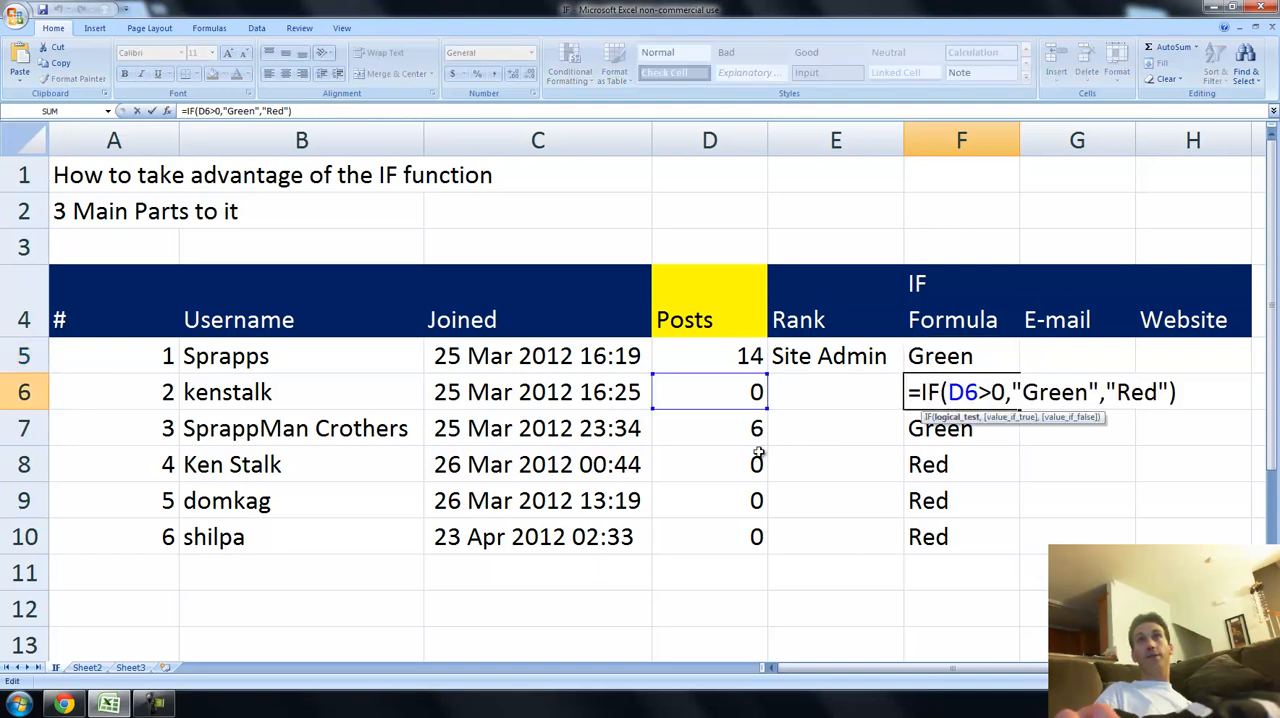
pyautogui.press('Return')
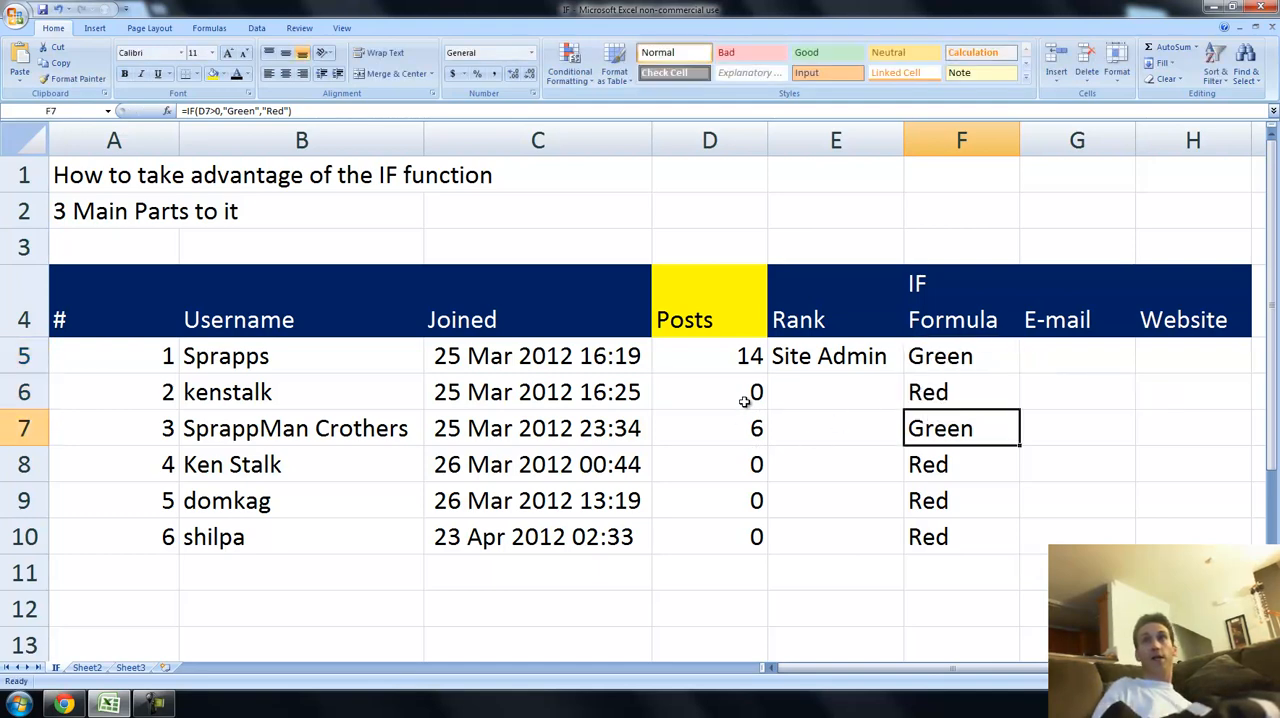
pyautogui.click(950, 352)
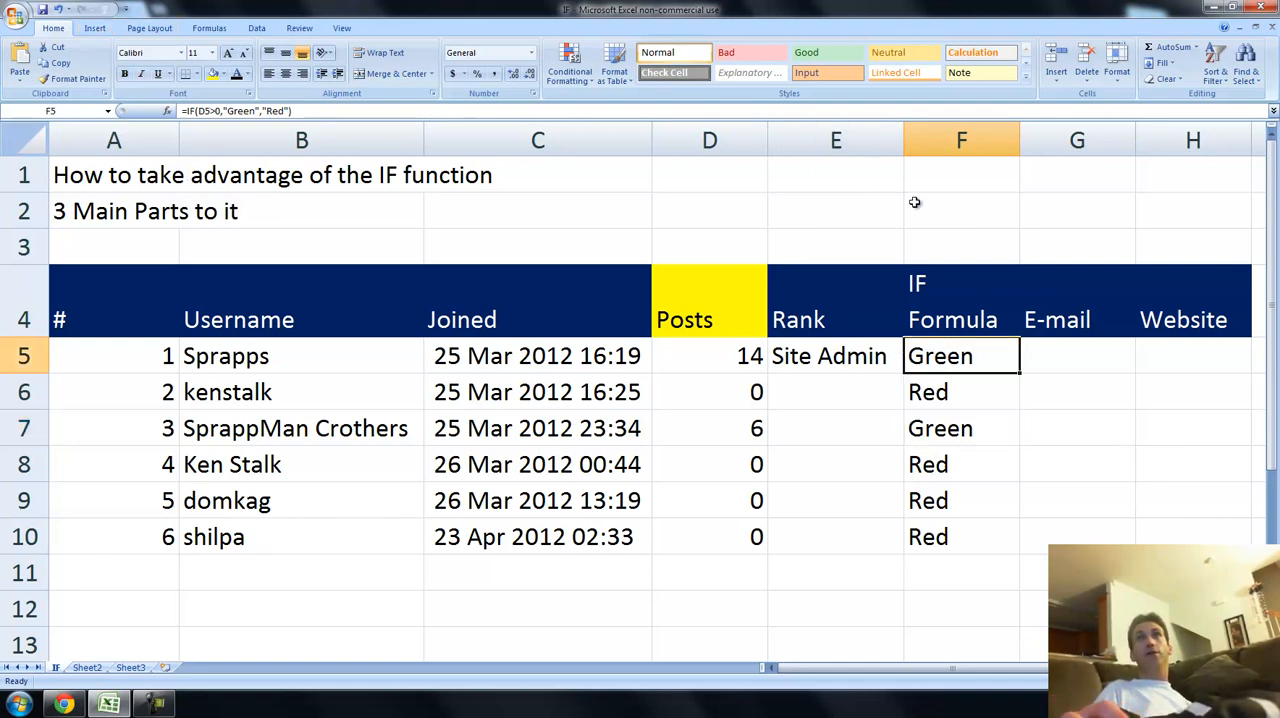
# Add a Text That Contains conditional format for "green" to cells F5:F11 with a custom light green fill.
pyautogui.moveTo(928, 358); pyautogui.dragTo(920, 558)
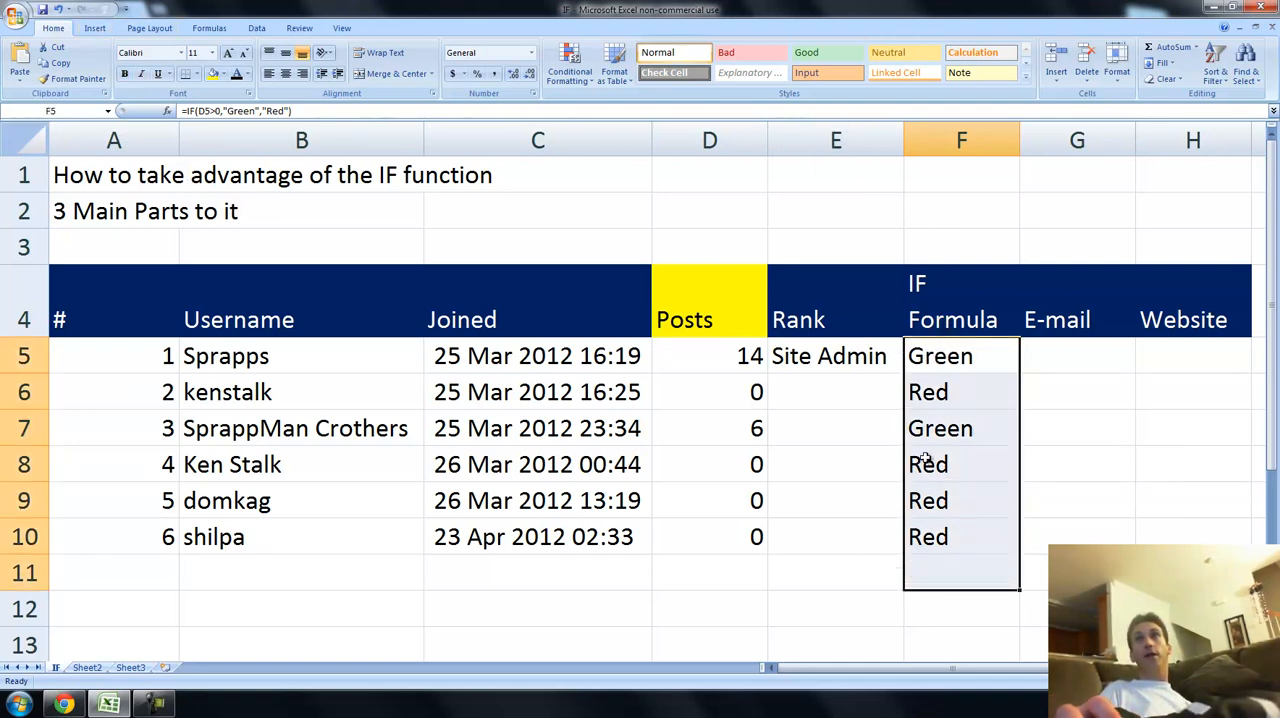
pyautogui.click(569, 62)
pyautogui.moveTo(565, 117)
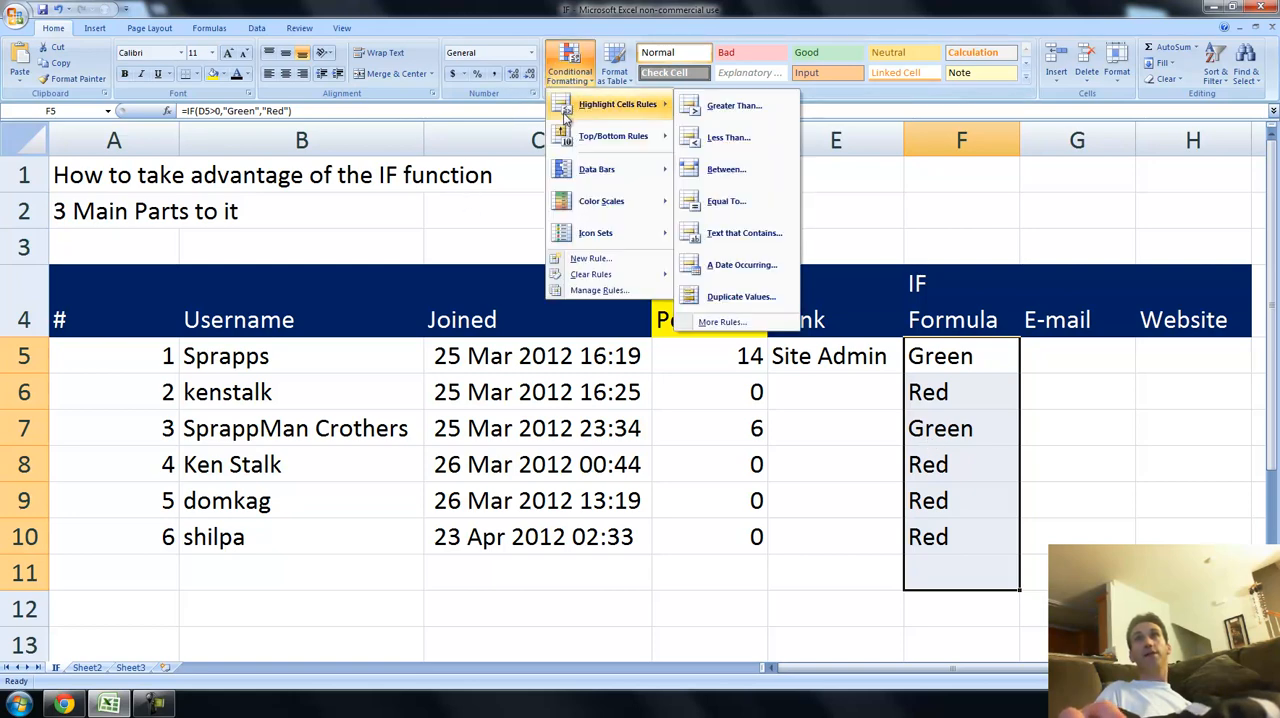
pyautogui.click(742, 233)
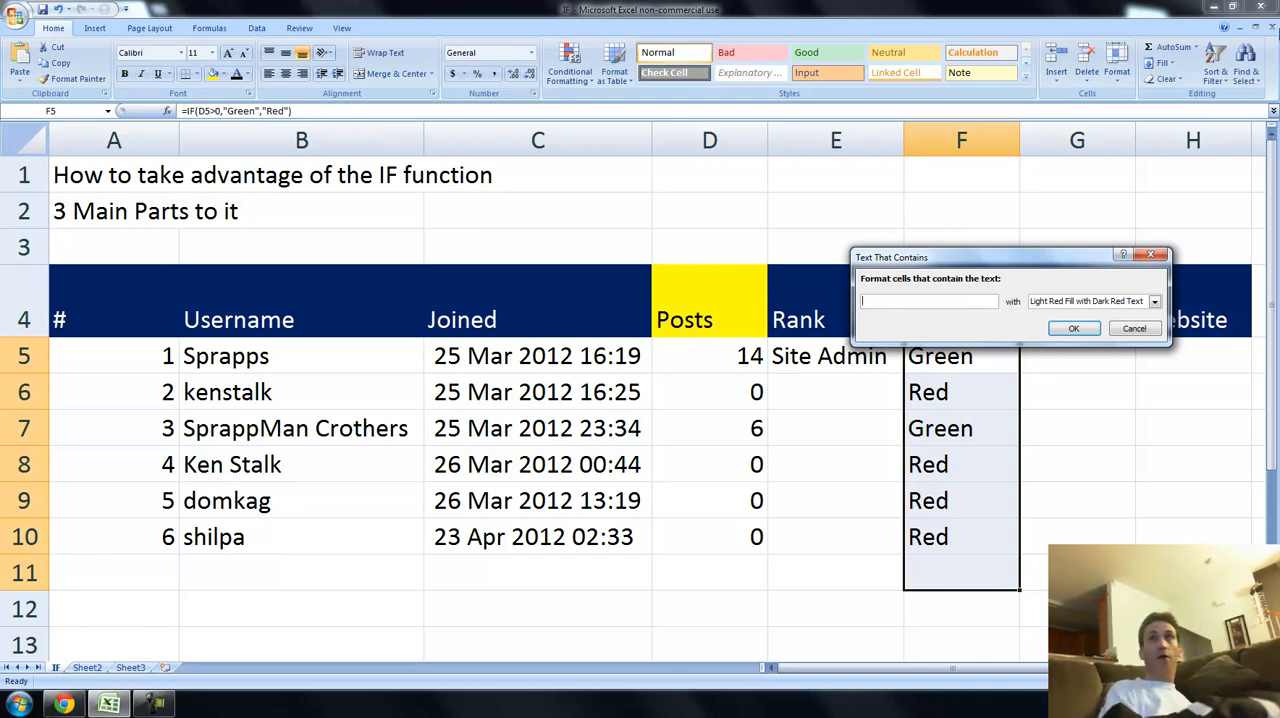
pyautogui.write('green')
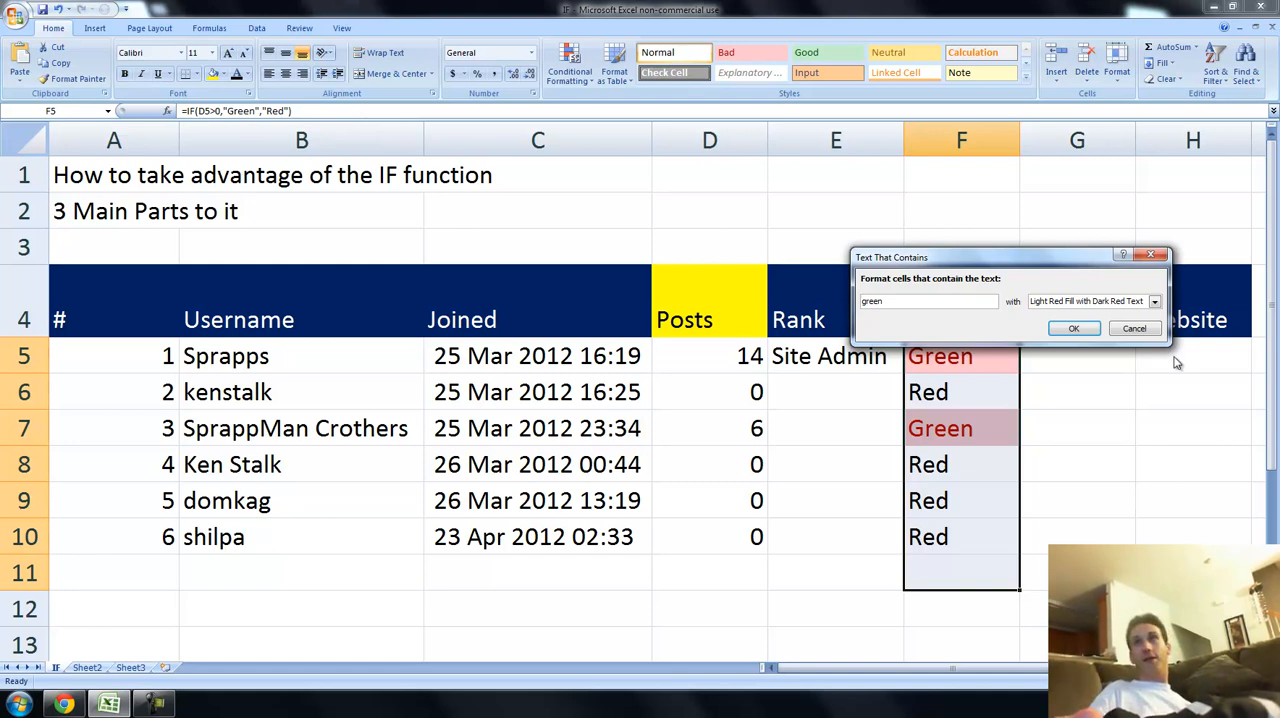
pyautogui.click(1155, 304)
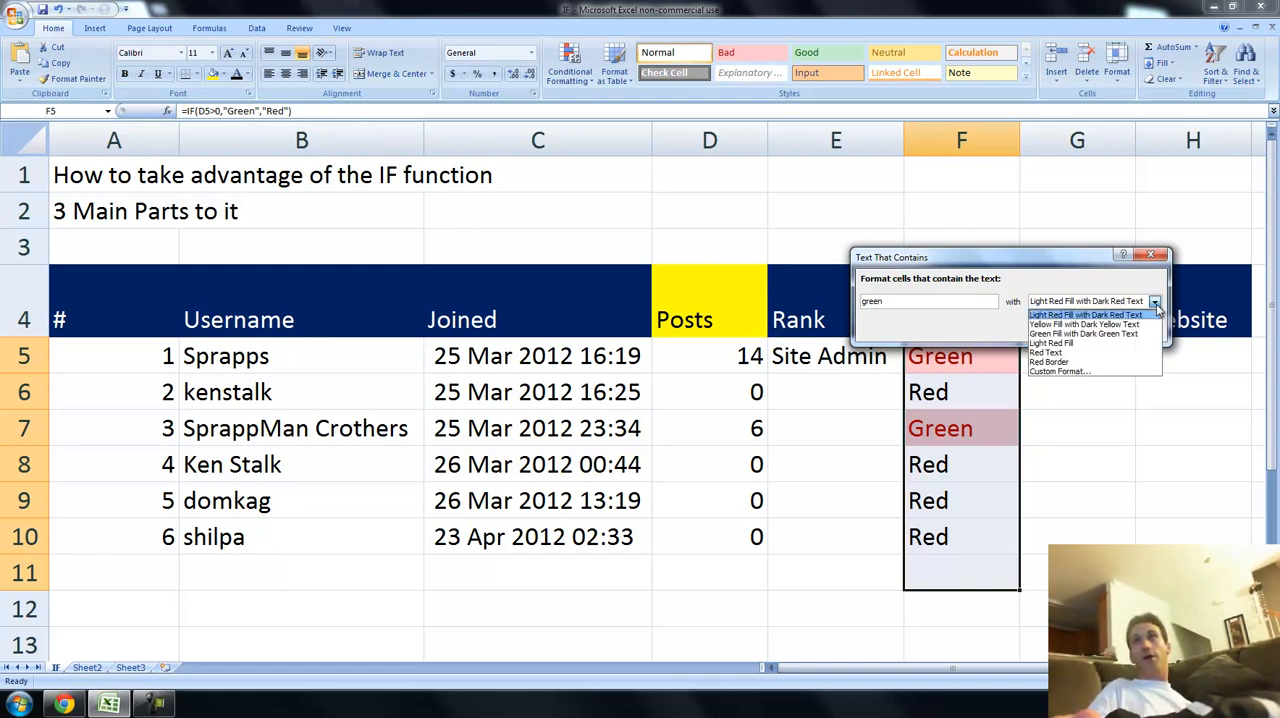
pyautogui.click(1095, 372)
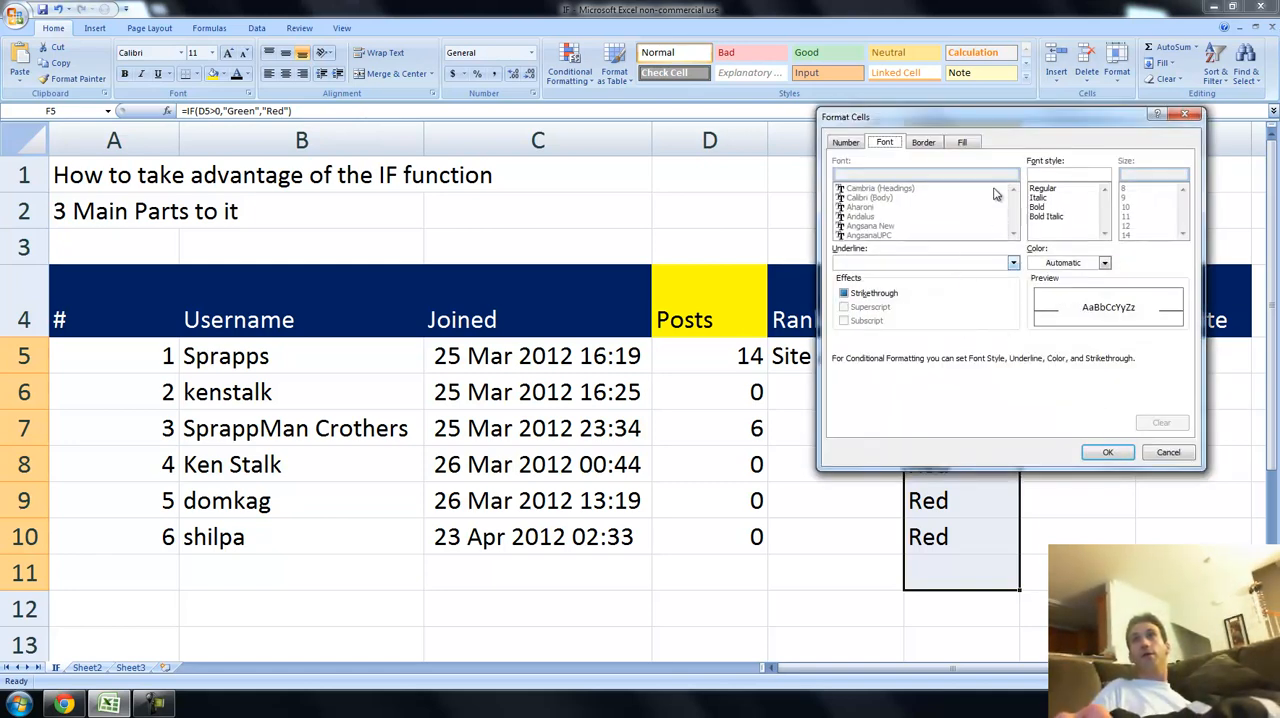
pyautogui.click(963, 143)
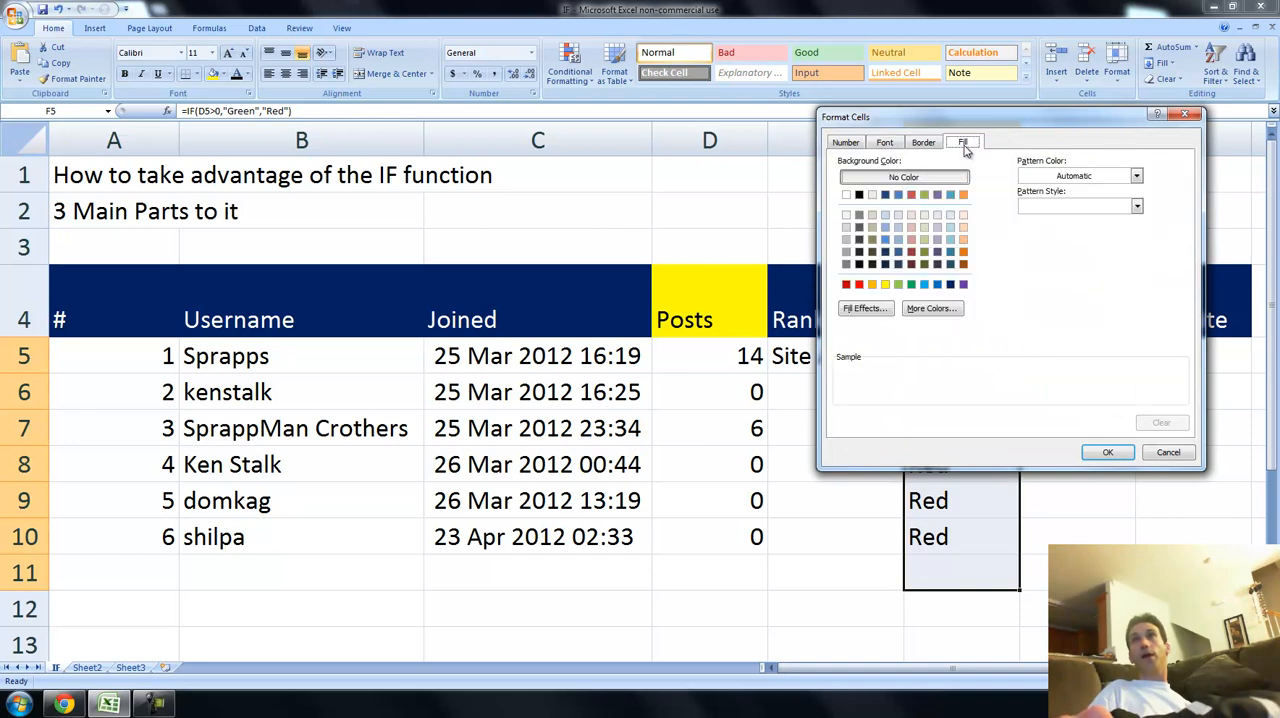
pyautogui.click(898, 284)
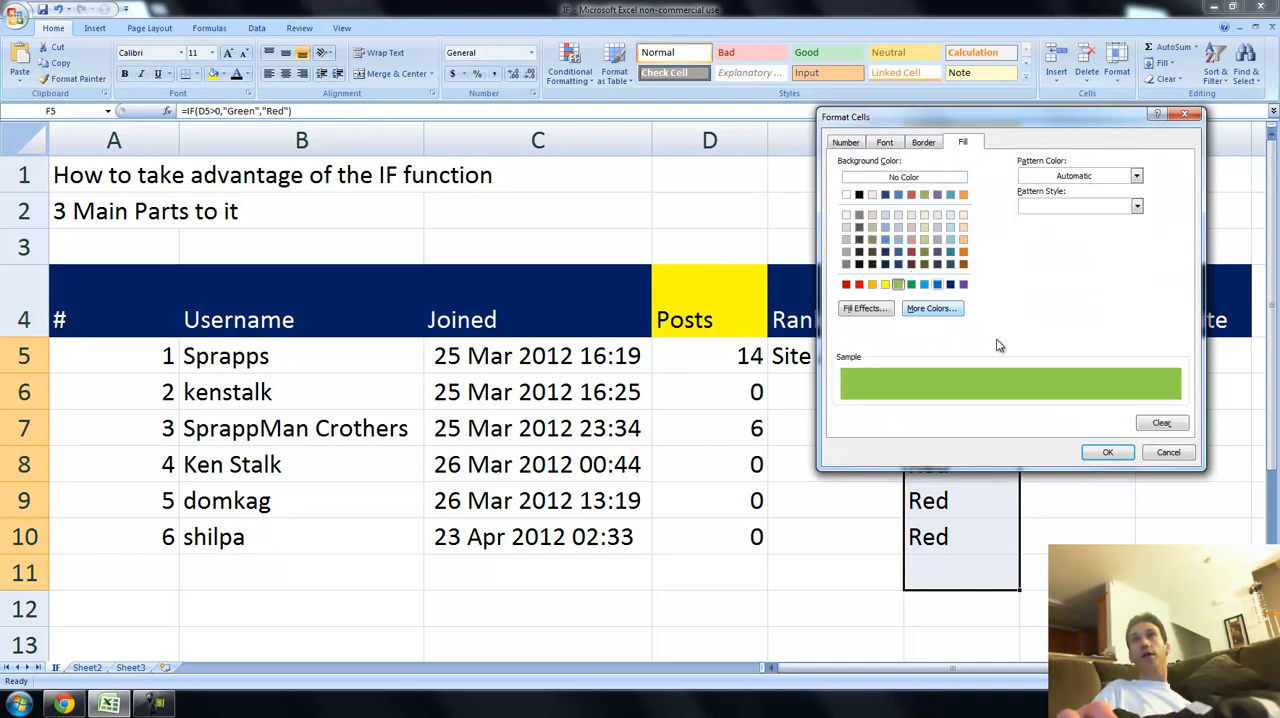
pyautogui.click(1104, 452)
pyautogui.click(1066, 326)
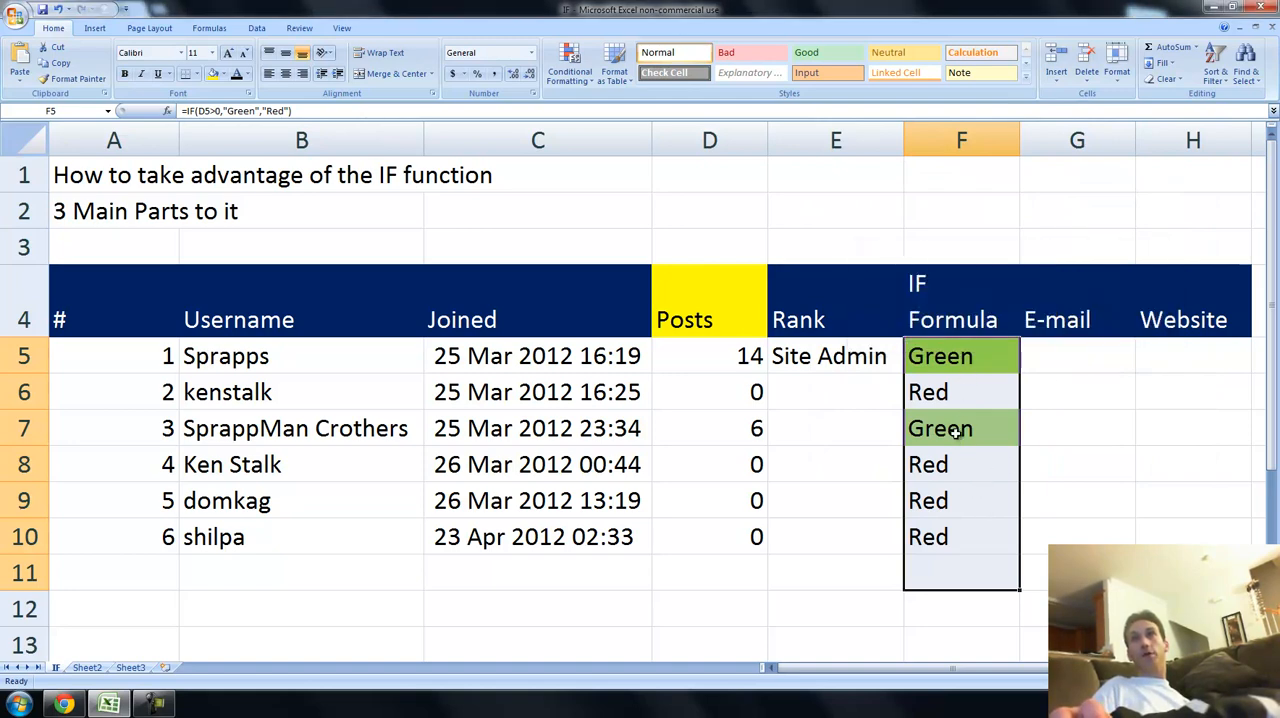
# Add a Text That Contains rule for "red" to F5:F11 using Light Red Fill with Dark Red Text.
pyautogui.click(577, 62)
pyautogui.moveTo(640, 106)
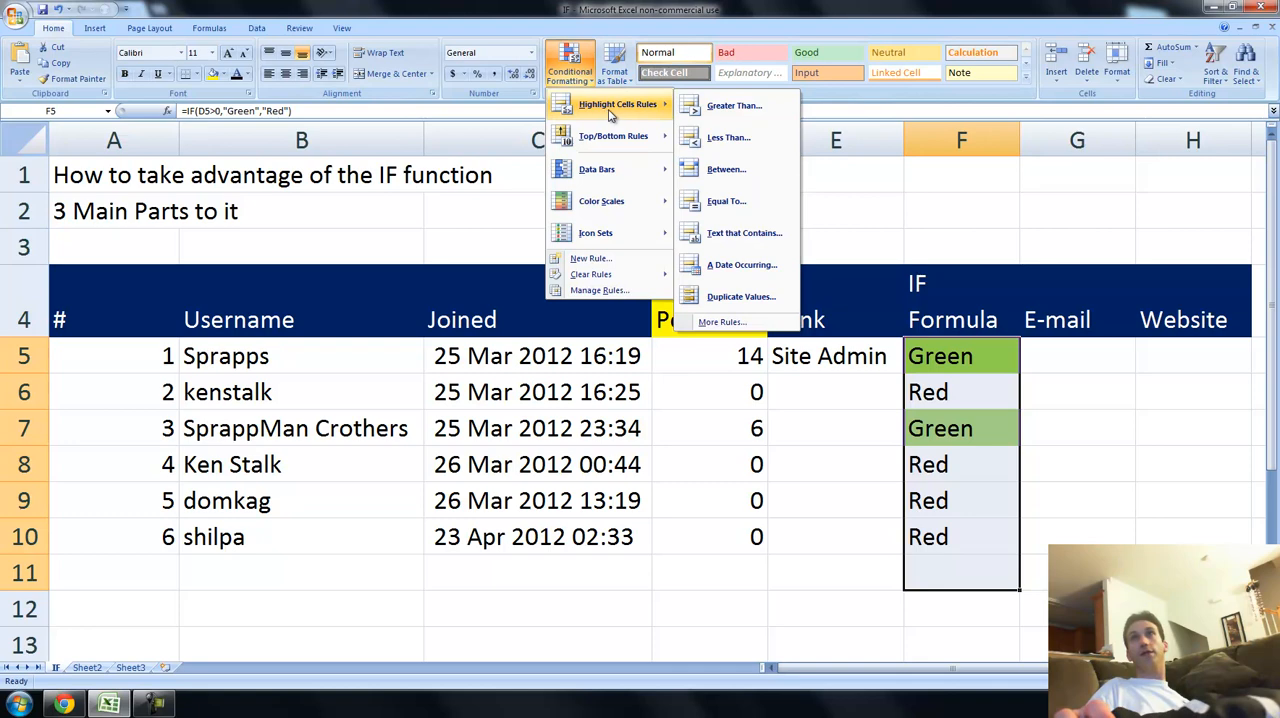
pyautogui.click(726, 234)
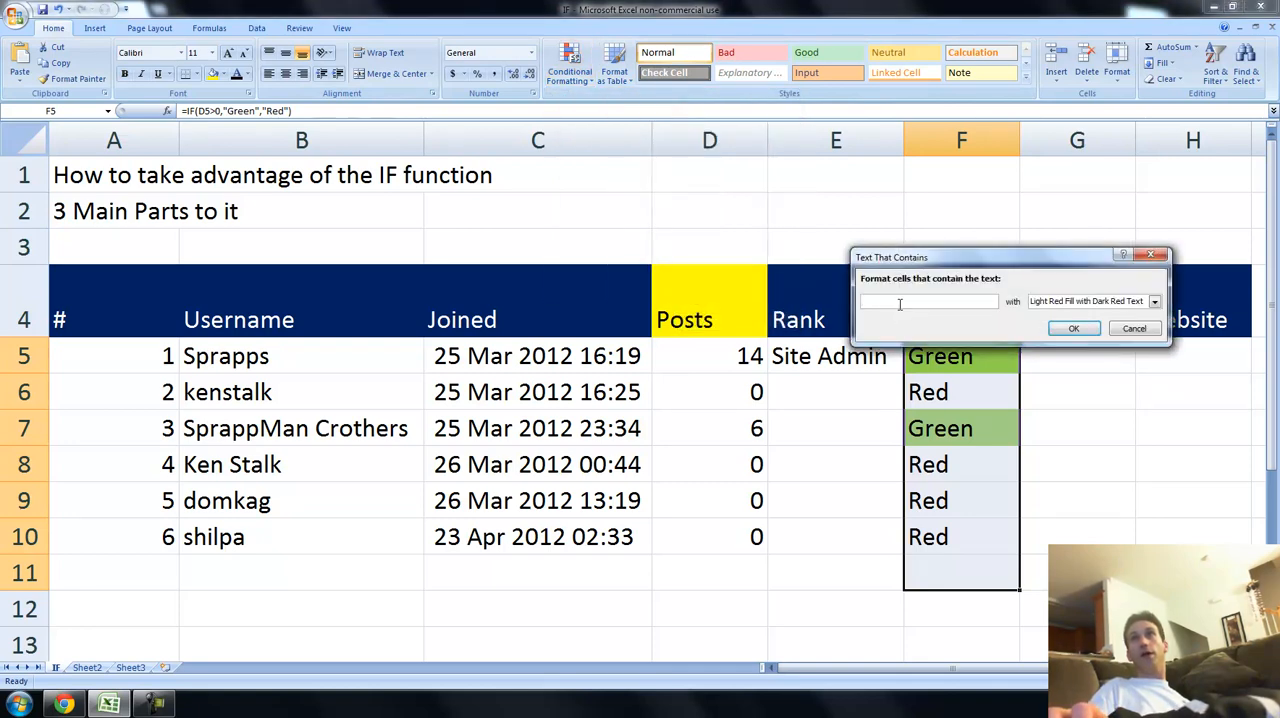
pyautogui.write('red')
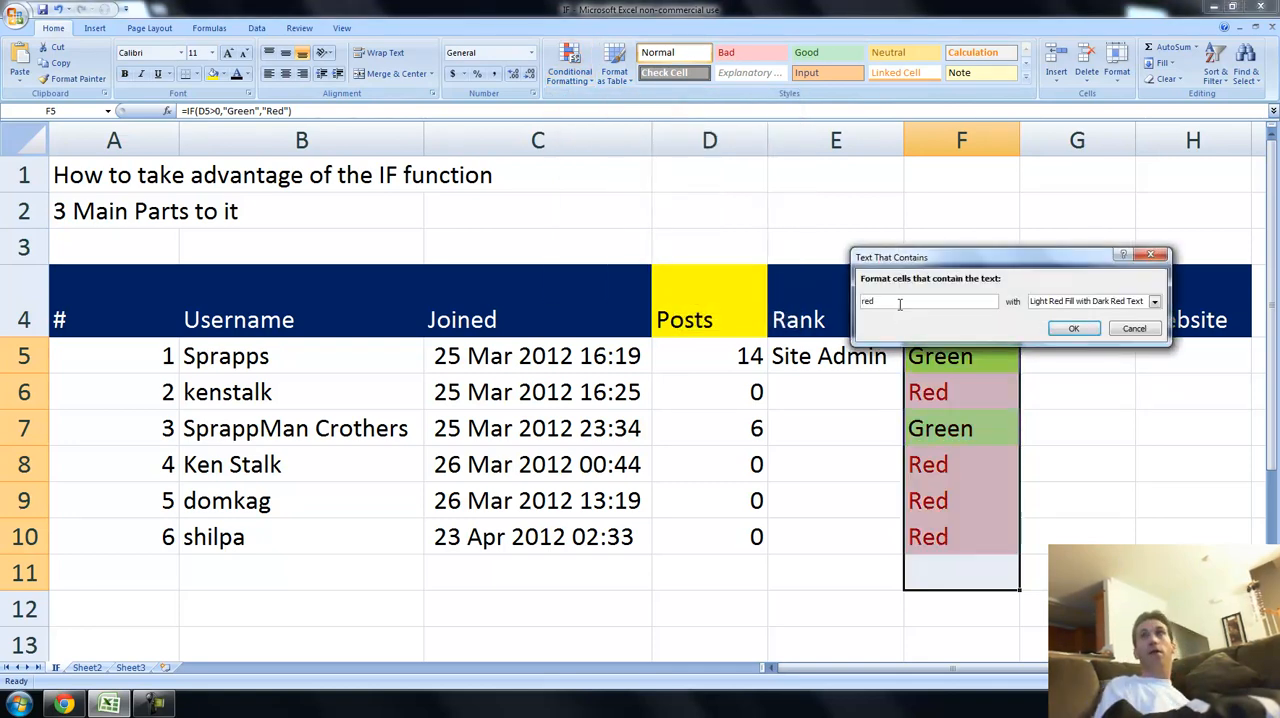
pyautogui.click(1071, 329)
pyautogui.click(975, 510)
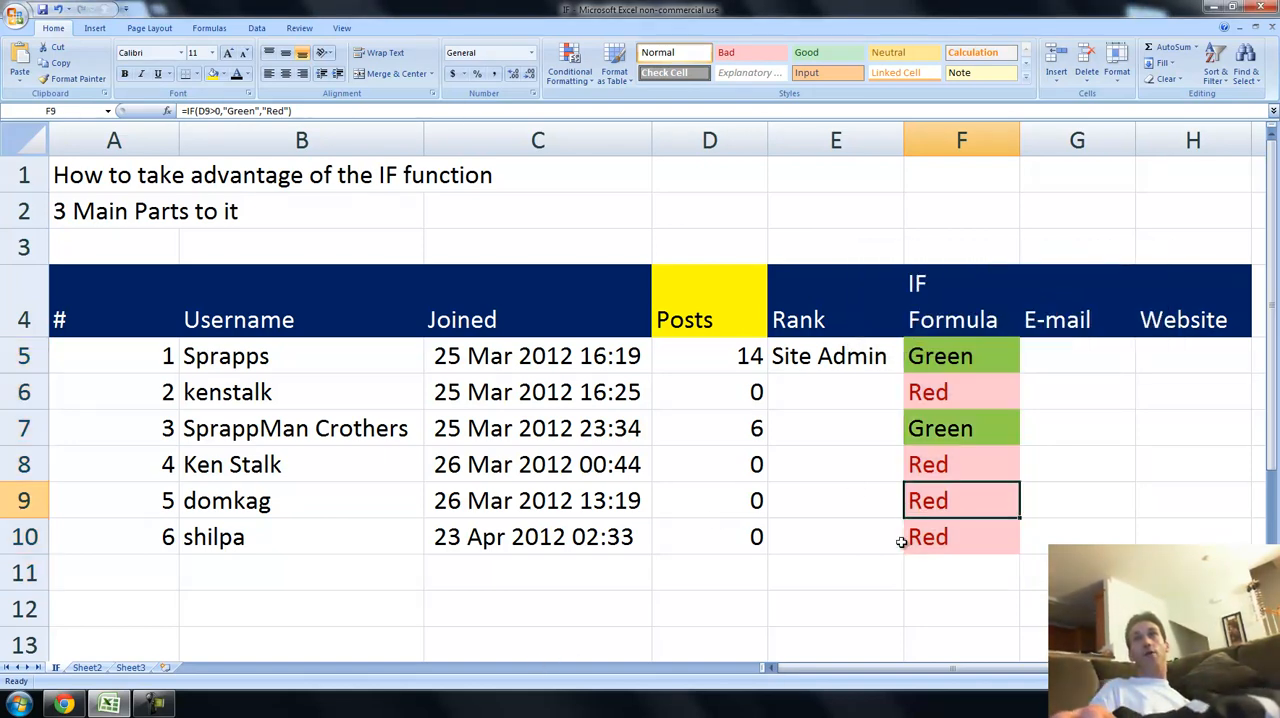
# Set the last member's post count in D10 to 1 and check the IF result in F10.
pyautogui.click(712, 500)
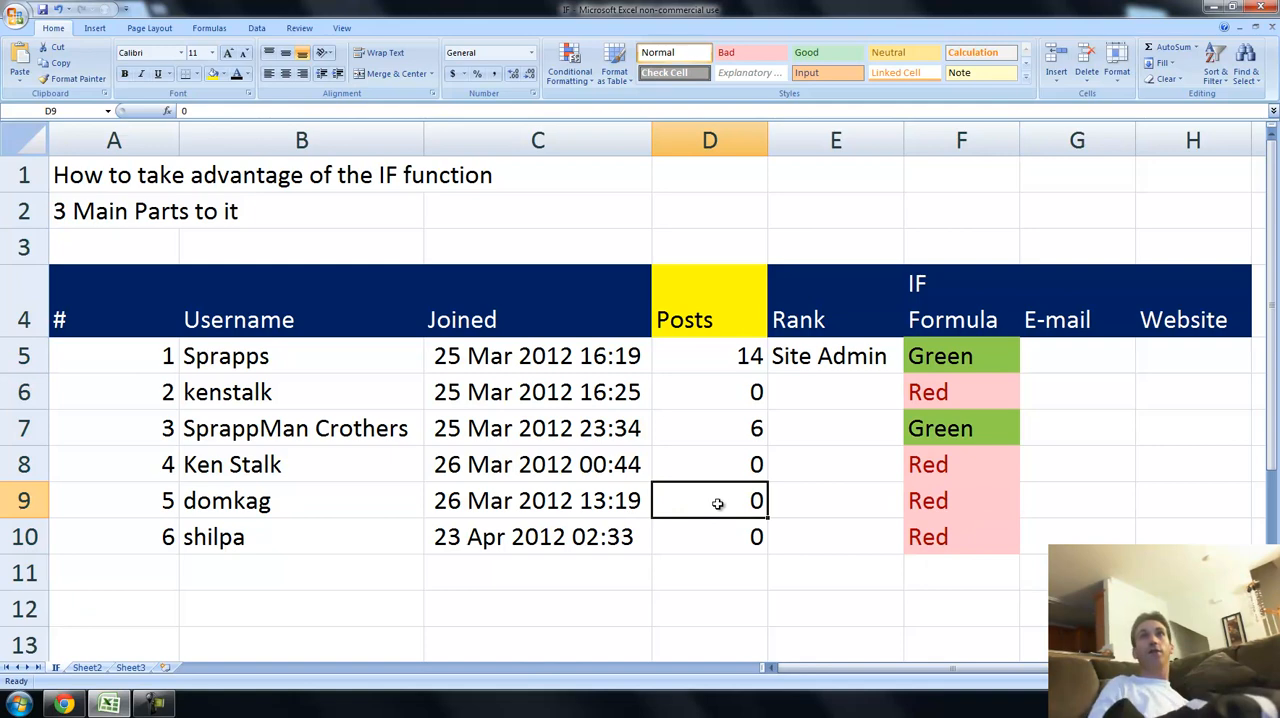
pyautogui.press('Down')
pyautogui.write('1')
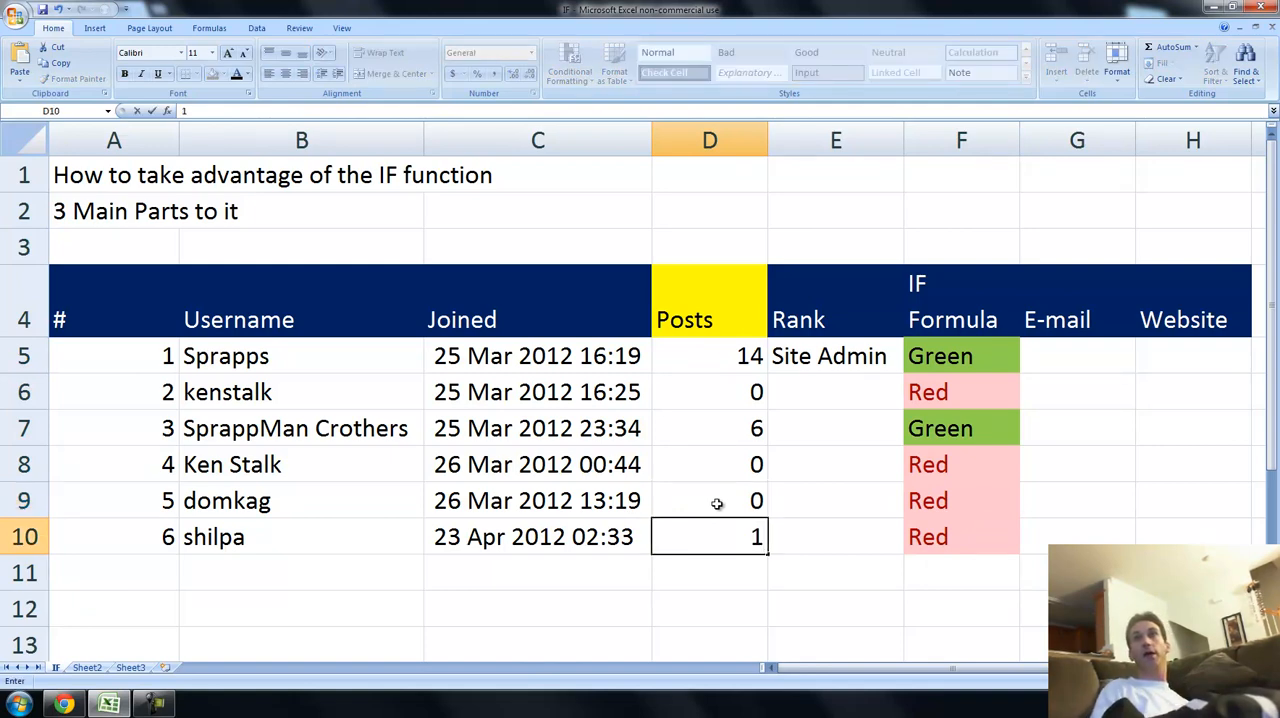
pyautogui.press('Return')
pyautogui.press('Up')
pyautogui.press('Right')
pyautogui.press('Right')
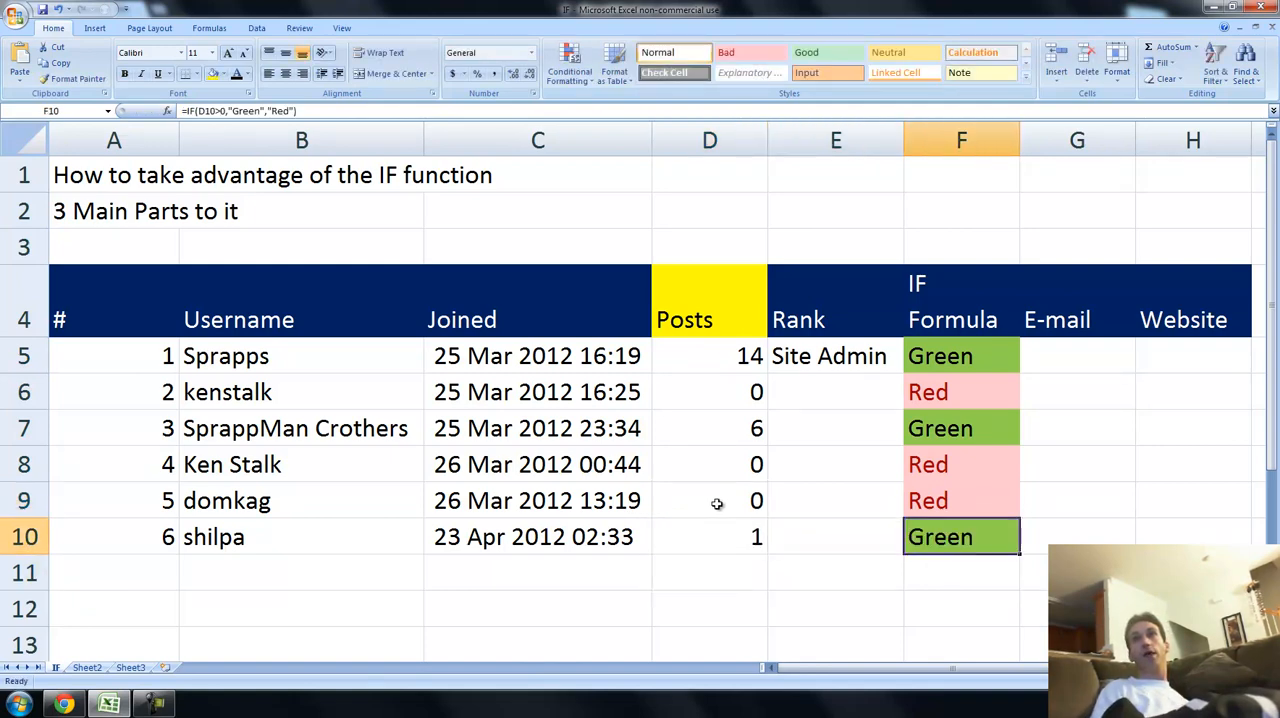
# Examine the IF formulas and color labels in column F against the post counts in column D.
pyautogui.press('Up')
pyautogui.press('Up')
pyautogui.press('Up')
pyautogui.press('Up')
pyautogui.press('Up')
pyautogui.press('Down')
pyautogui.press('Down')
pyautogui.press('Down')
pyautogui.press('Down')
pyautogui.press('Down')
pyautogui.press('Up')
pyautogui.press('Up')
pyautogui.press('Up')
pyautogui.press('Up')
pyautogui.press('Up')
pyautogui.press('Down')
pyautogui.press('Down')
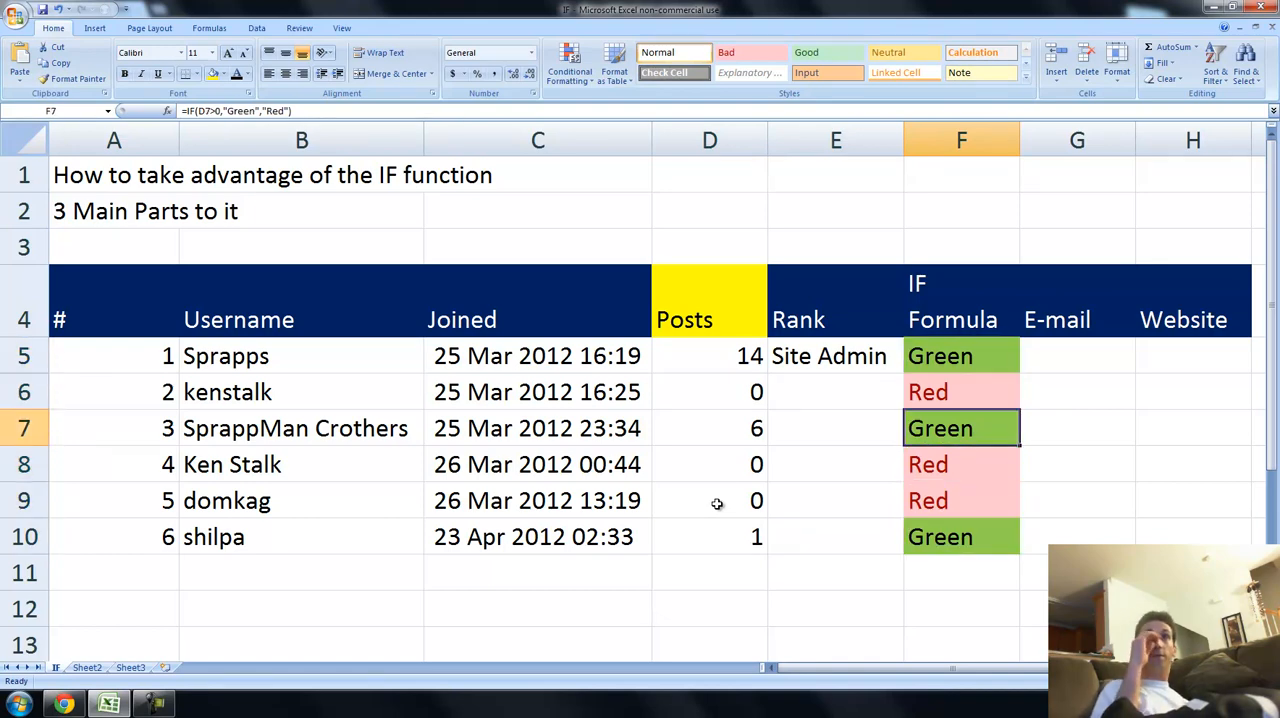
pyautogui.click(734, 360)
pyautogui.click(736, 452)
pyautogui.click(722, 352)
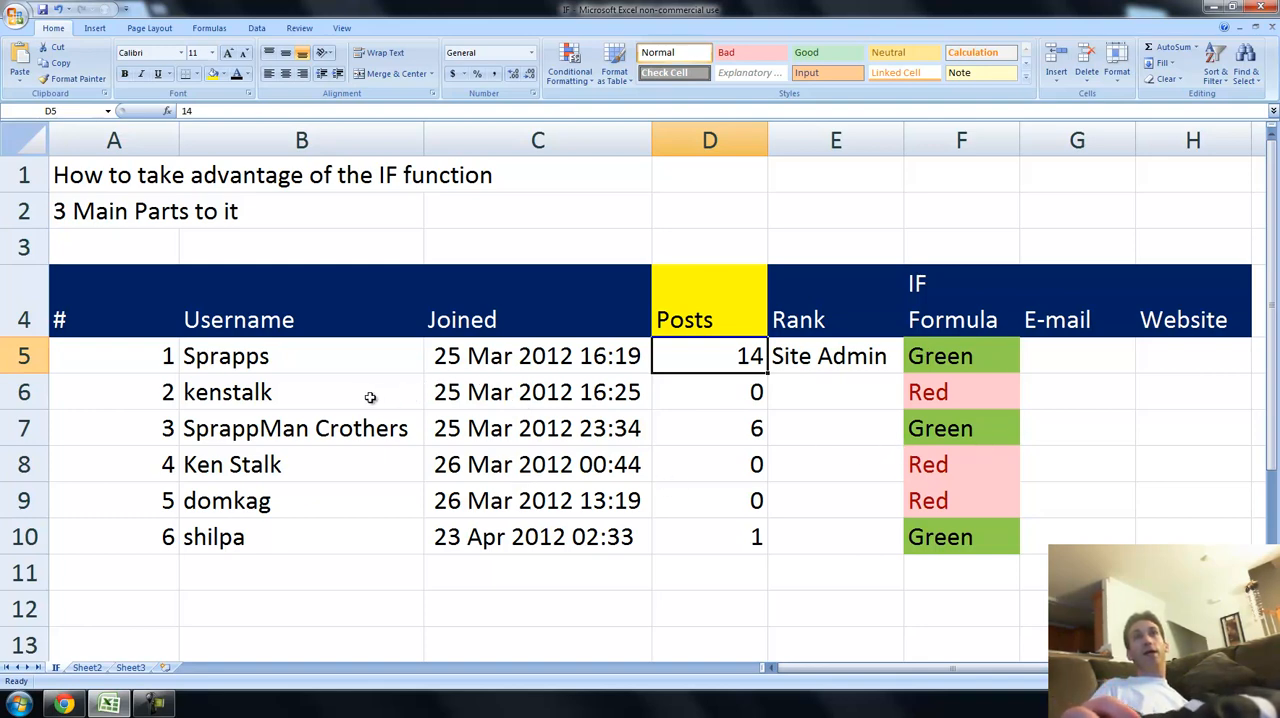
# Clear the contents of the # column for the listed members, cells A5:A10.
pyautogui.moveTo(330, 361); pyautogui.dragTo(287, 532)
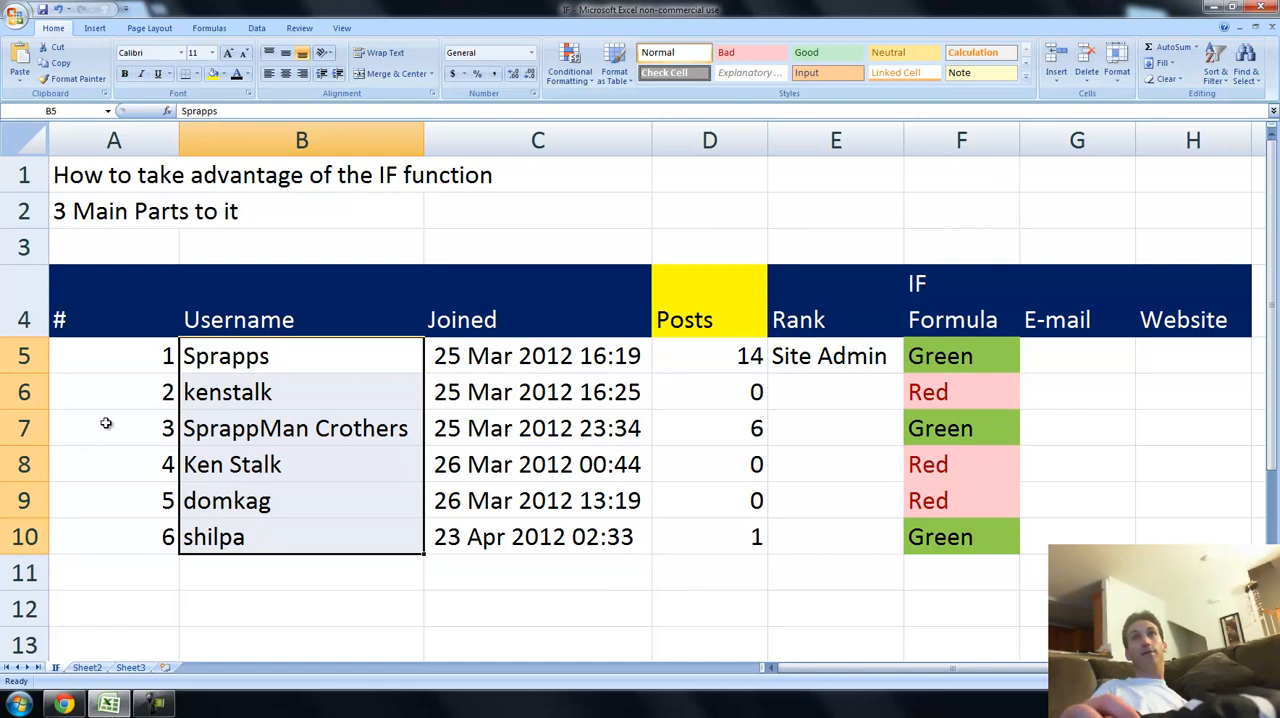
pyautogui.moveTo(121, 356); pyautogui.dragTo(94, 533)
pyautogui.rightClick(94, 533)
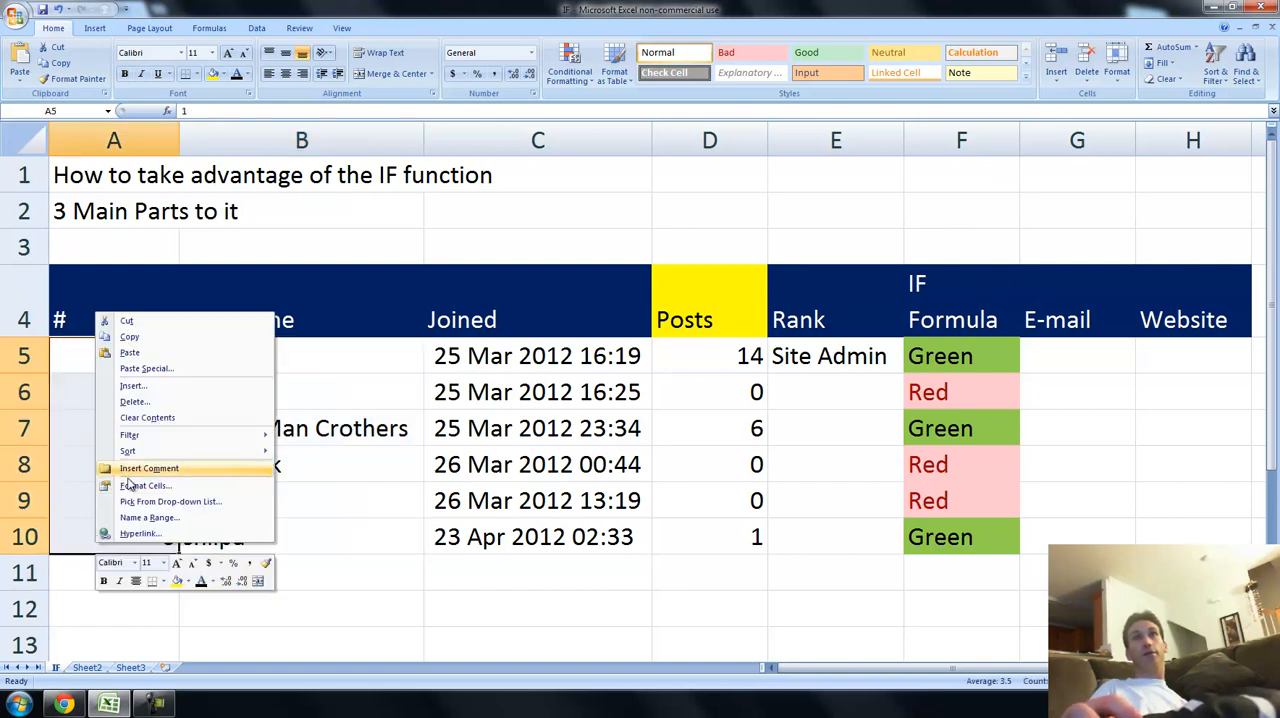
pyautogui.click(147, 418)
# Start an IF formula in cell A5 whose logical test begins with LEFT(B5,1), the first character of the username.
pyautogui.click(150, 365)
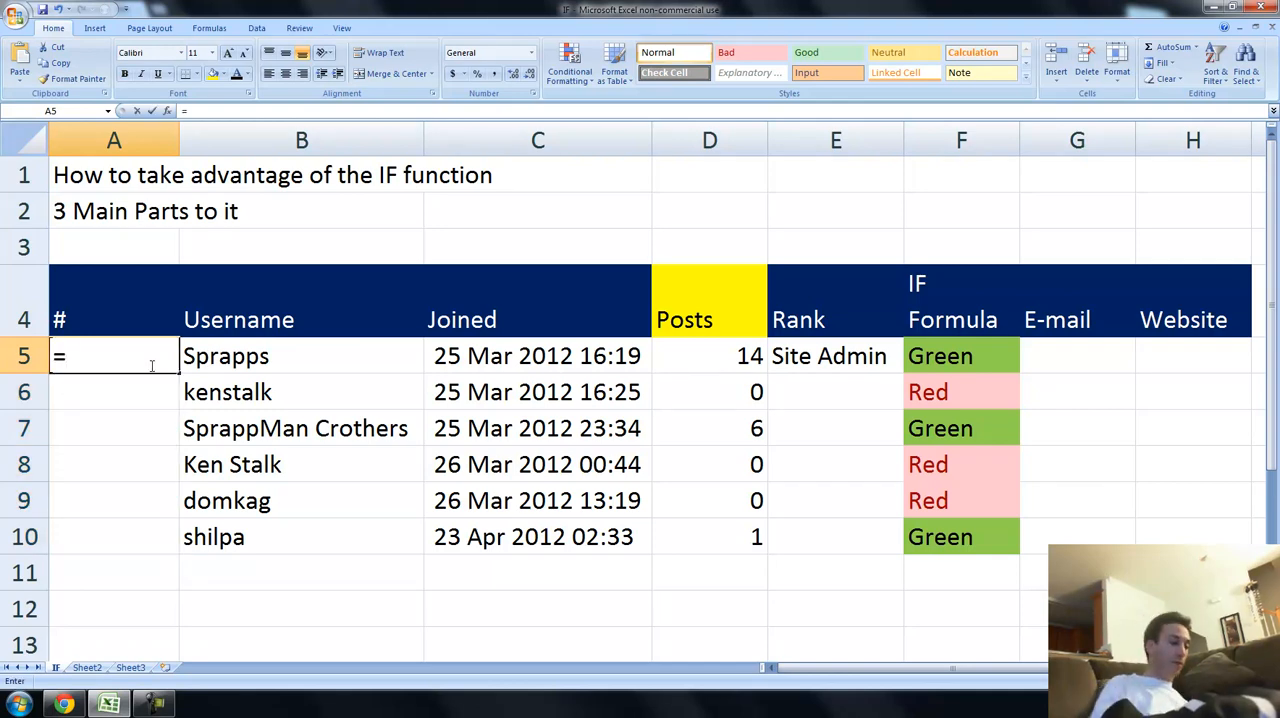
pyautogui.write('=')
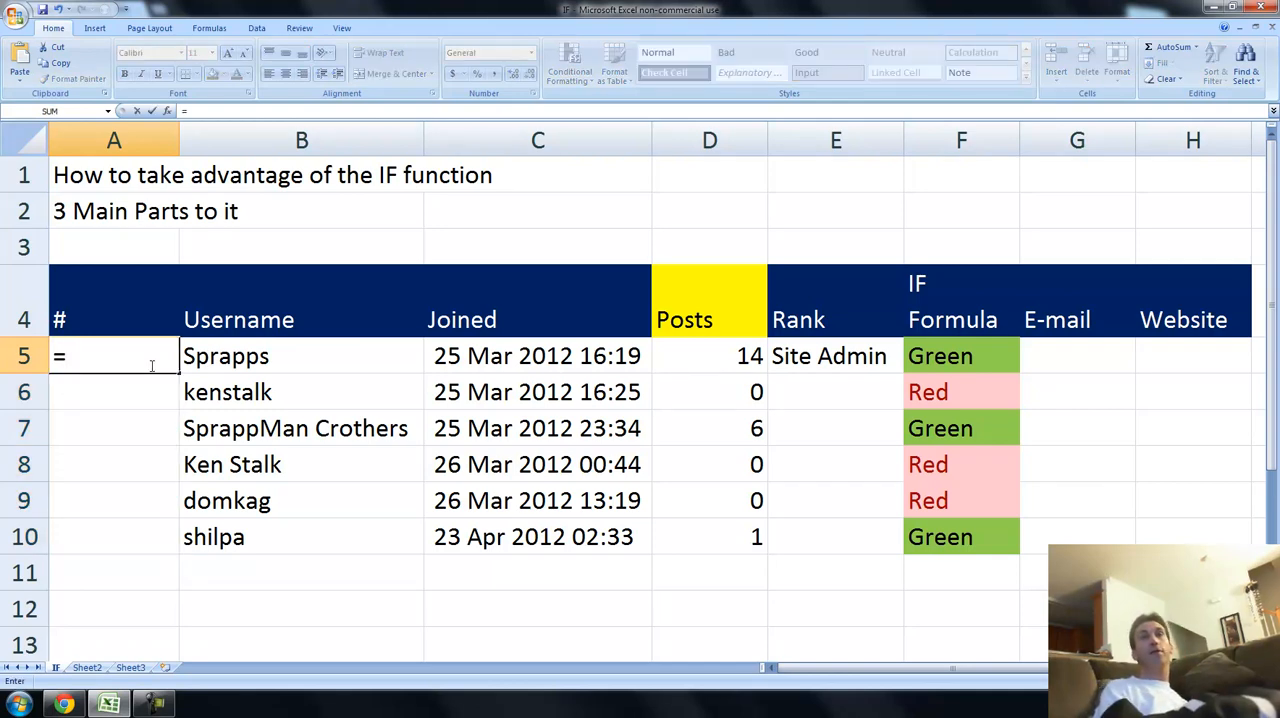
pyautogui.write('IF(')
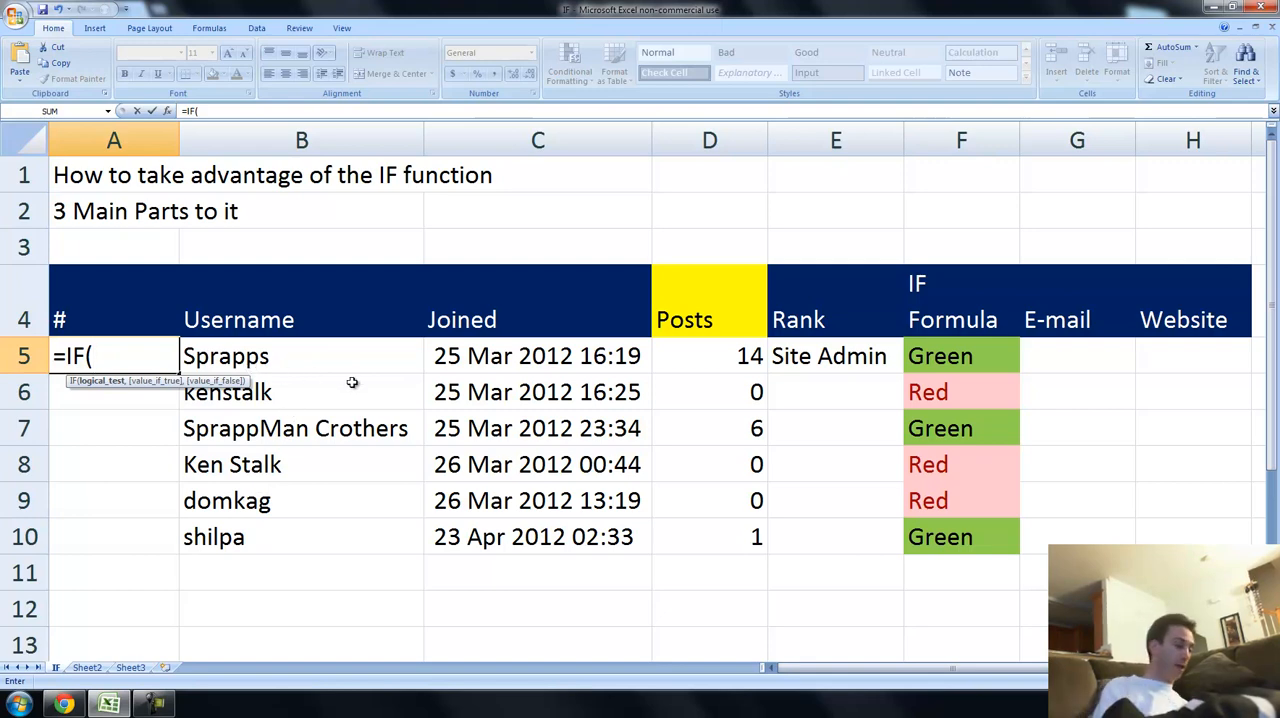
pyautogui.write('LEFT')
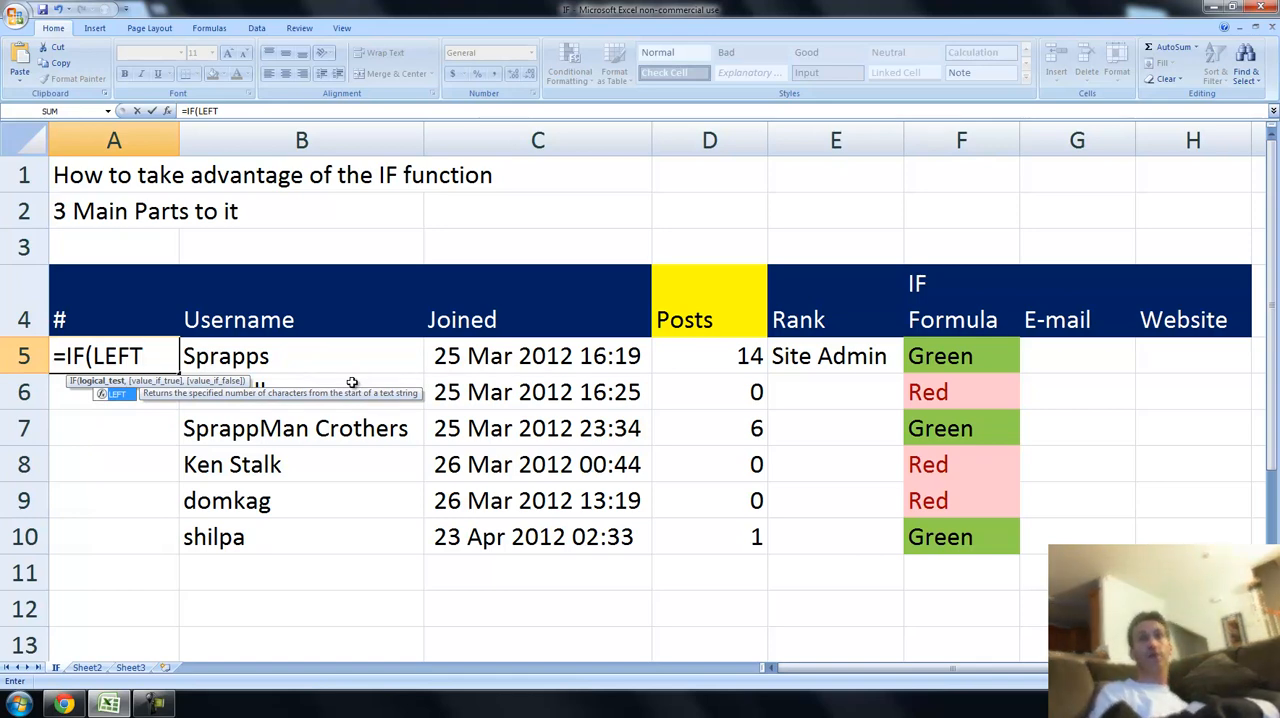
pyautogui.write('(')
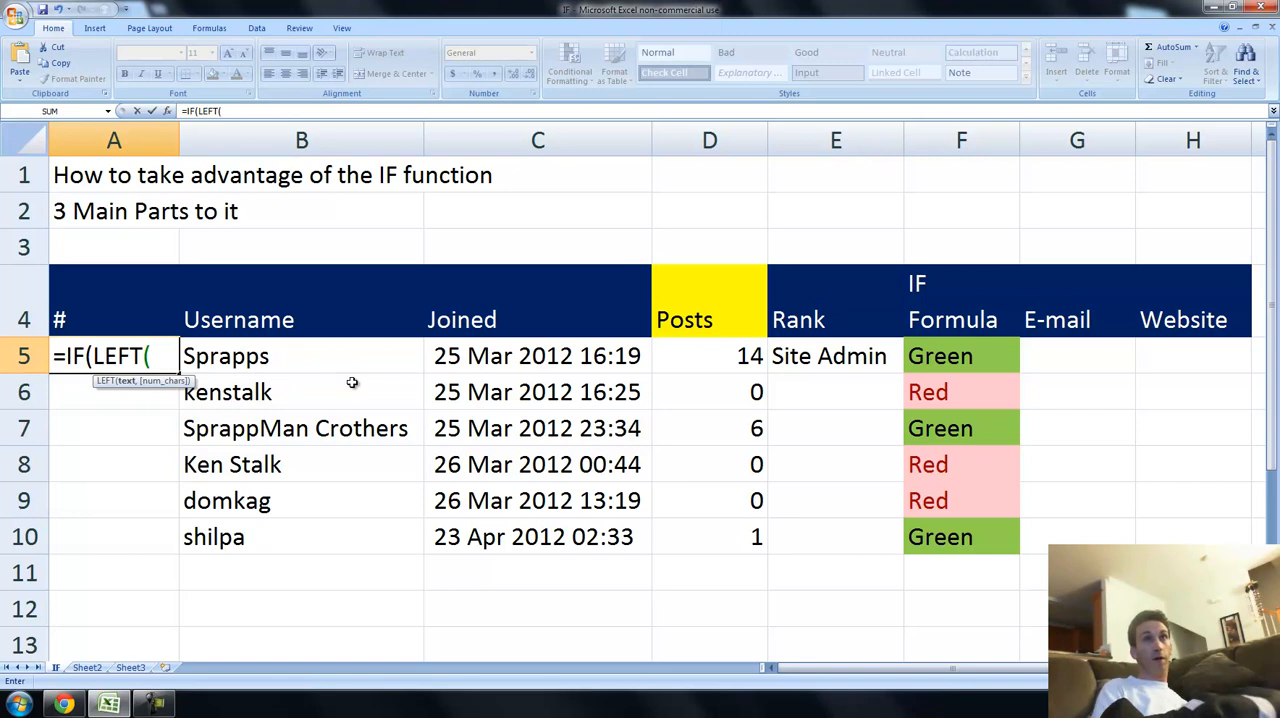
pyautogui.press('Right')
pyautogui.press('Right')
pyautogui.press('Left')
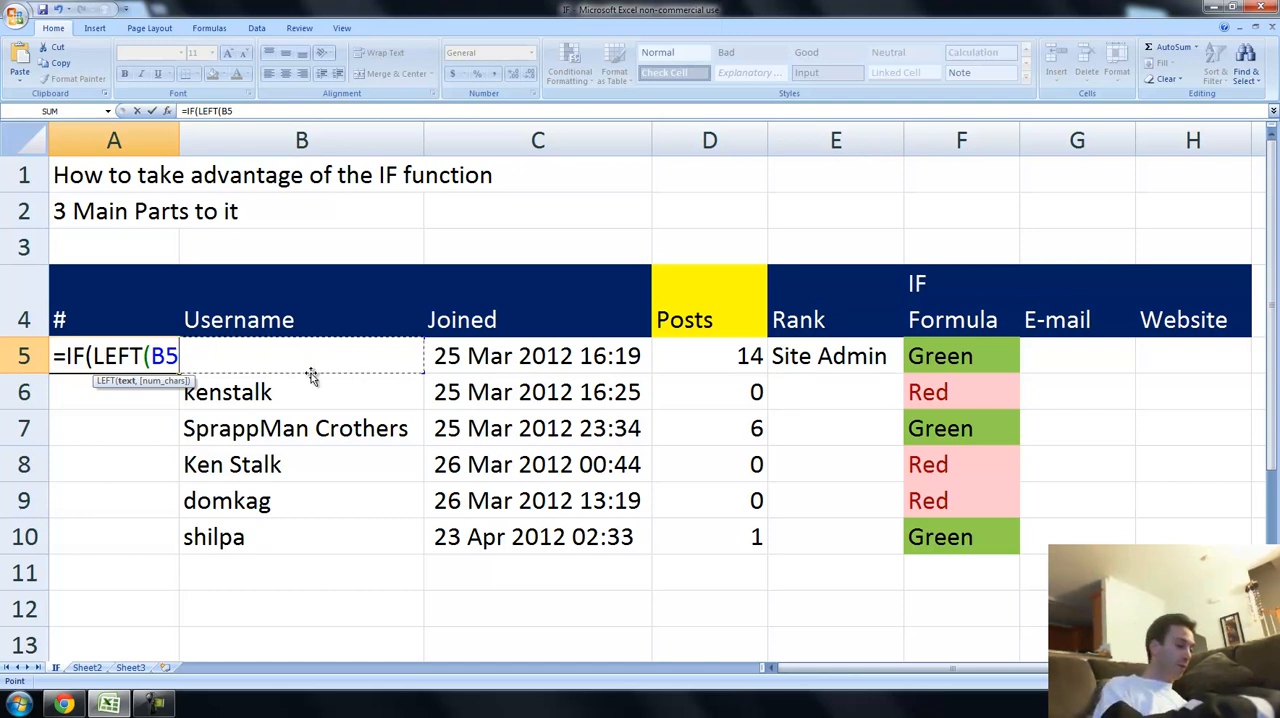
pyautogui.write(',')
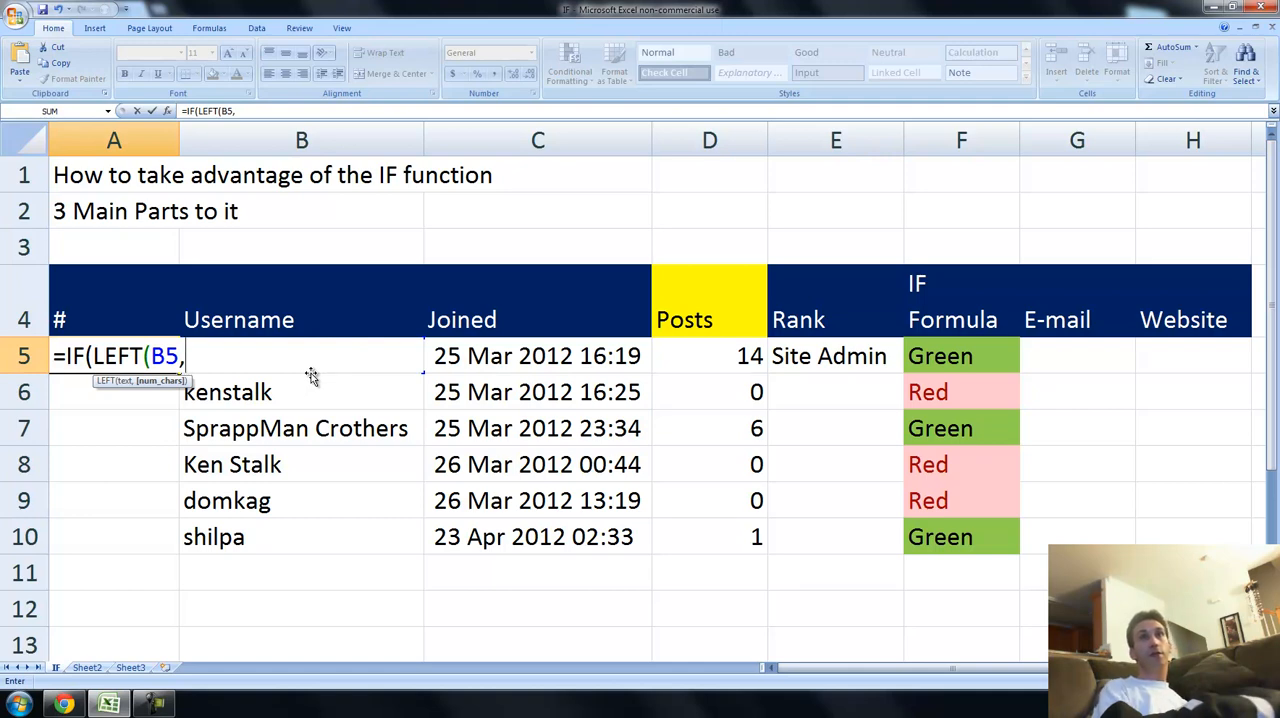
pyautogui.write('1')
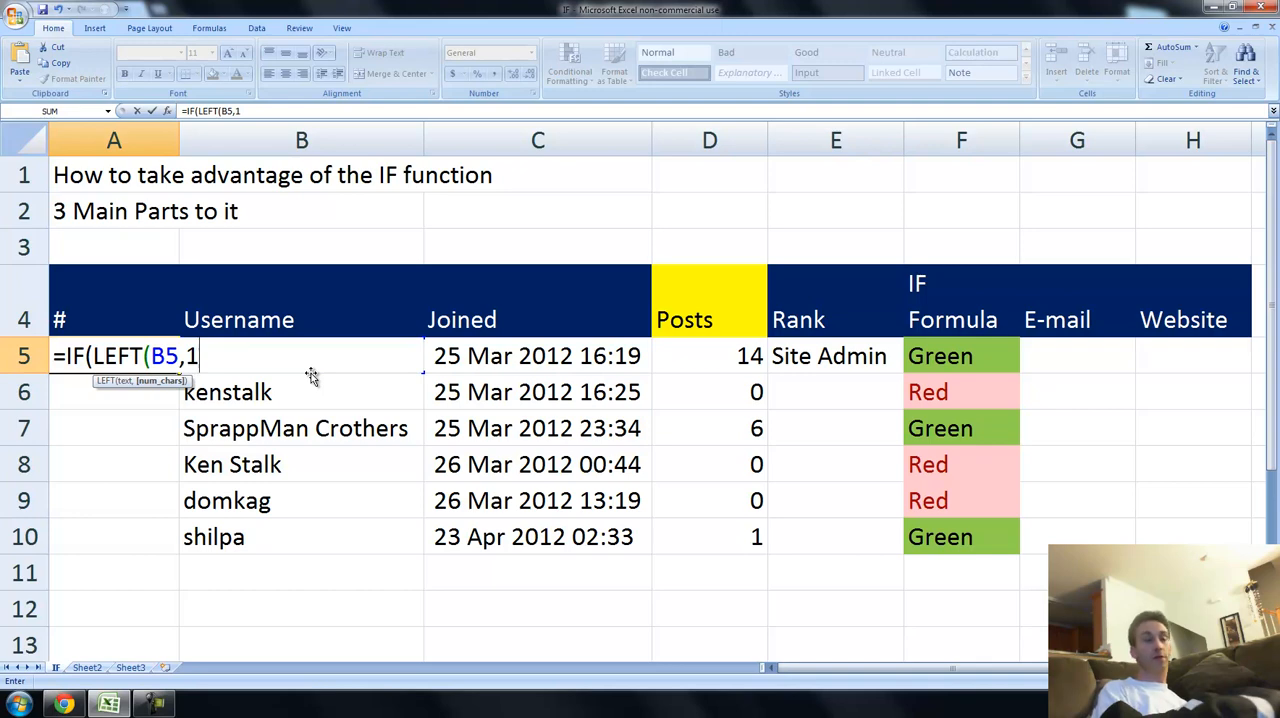
pyautogui.write(')')
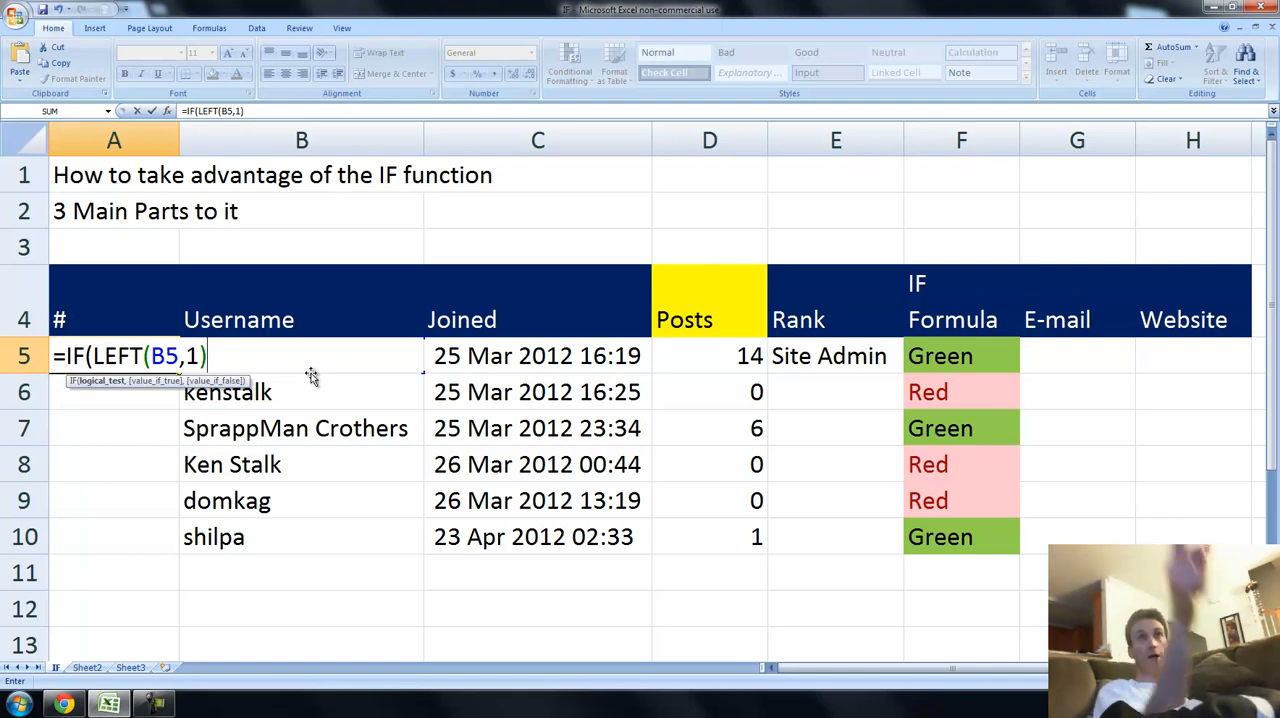
# Complete the A5 formula to compare the first character with "S", returning "S" if true and an empty string if false.
pyautogui.write('="')
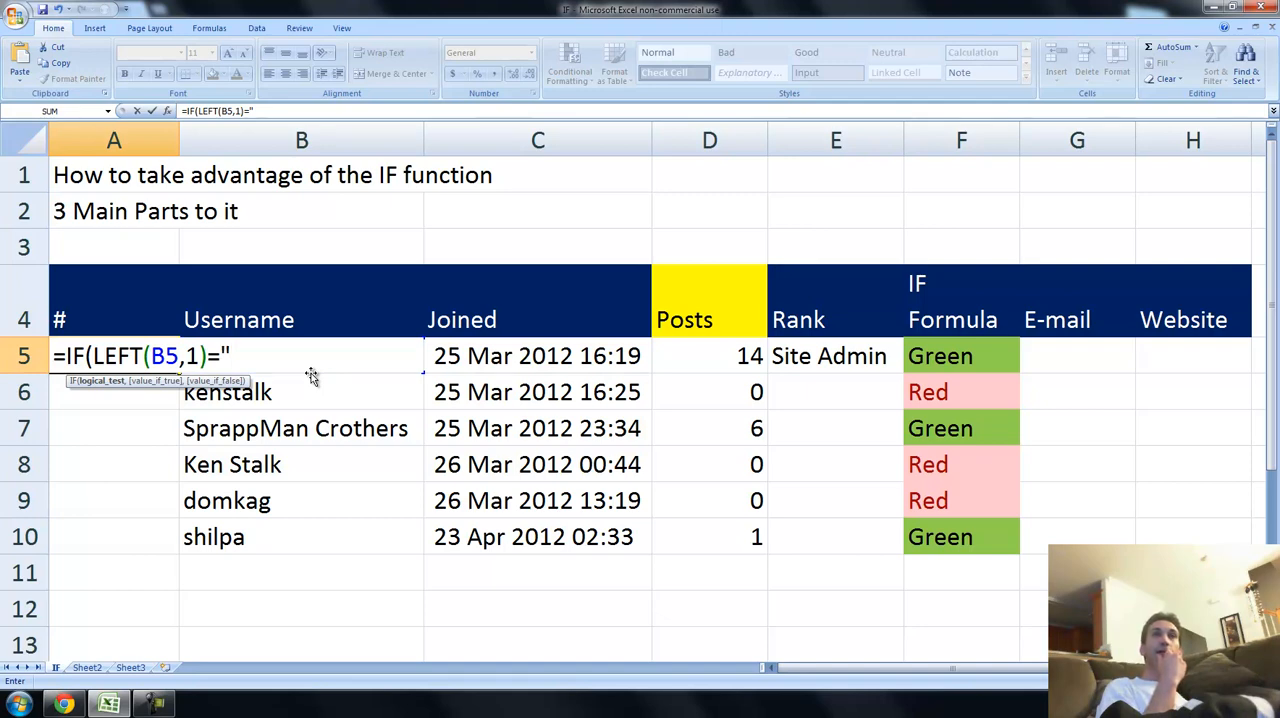
pyautogui.write('S')
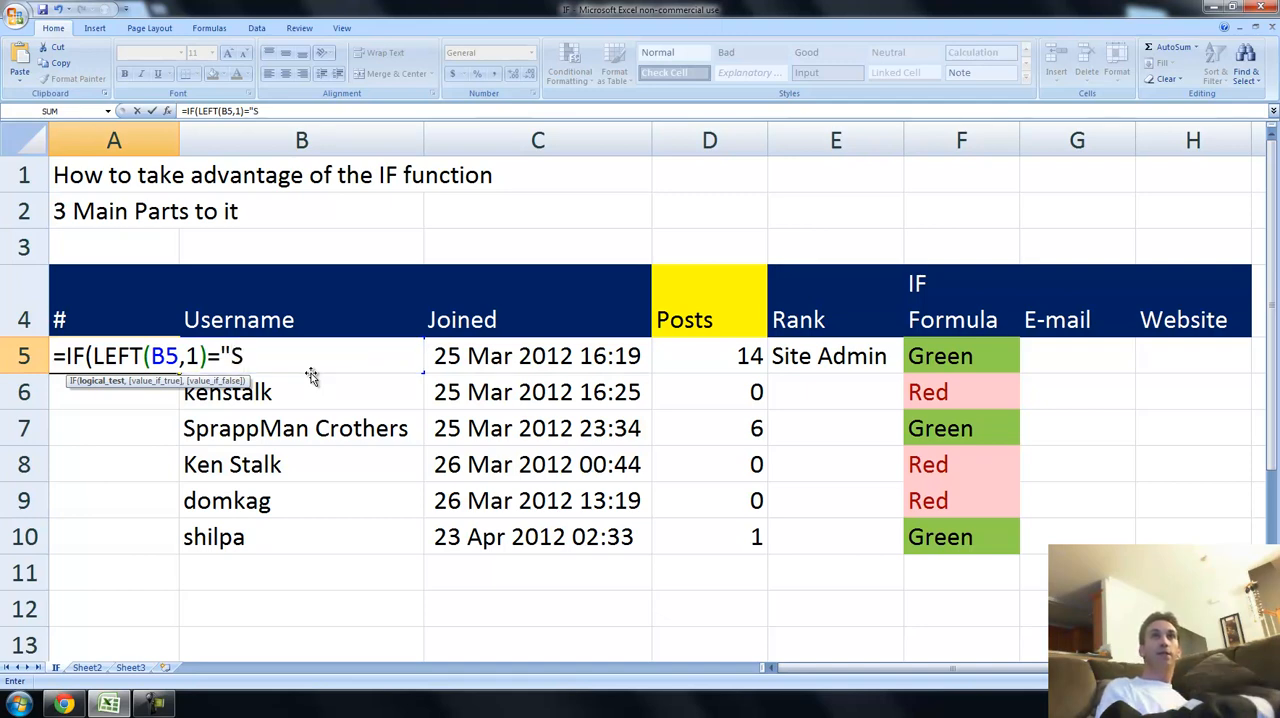
pyautogui.write('"')
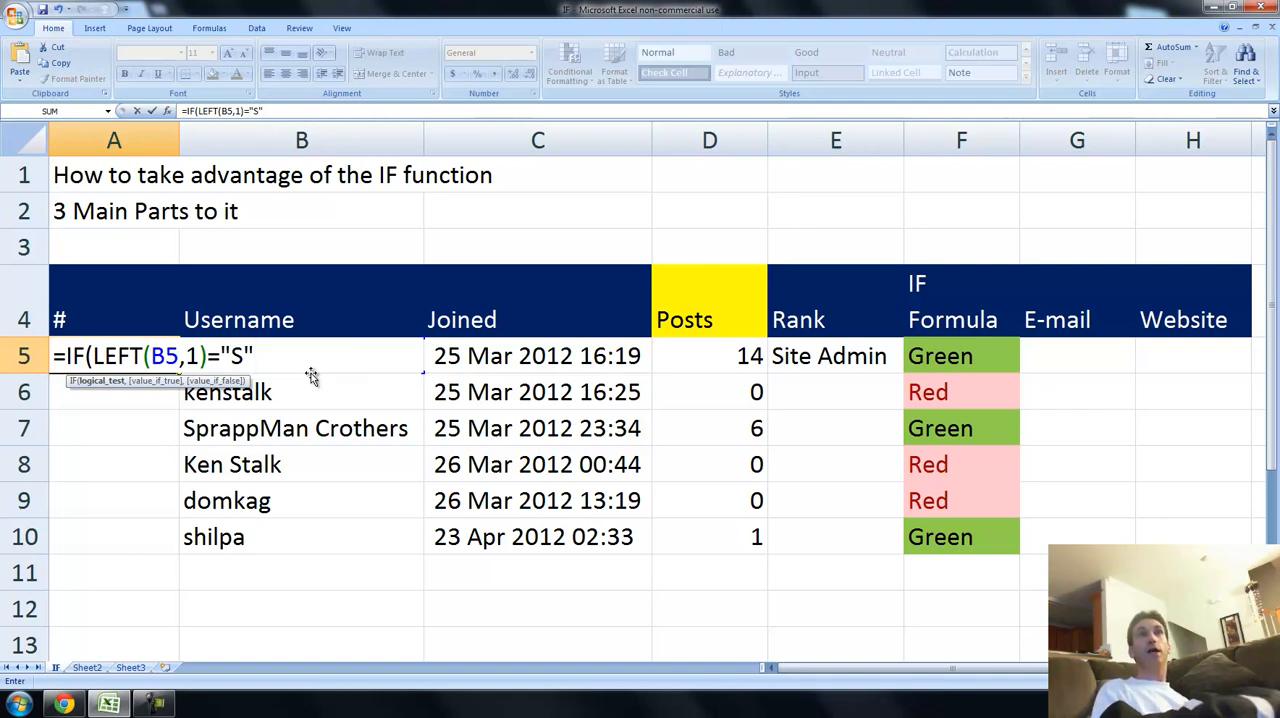
pyautogui.write(',')
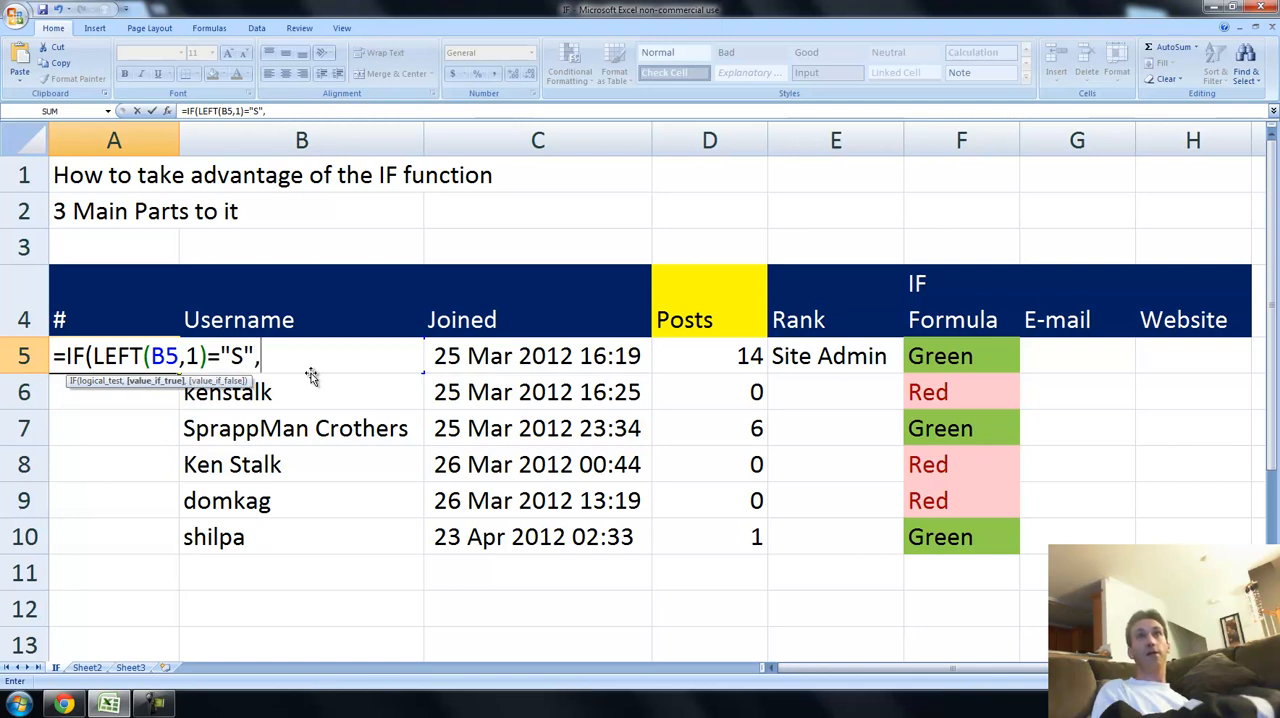
pyautogui.write('"S')
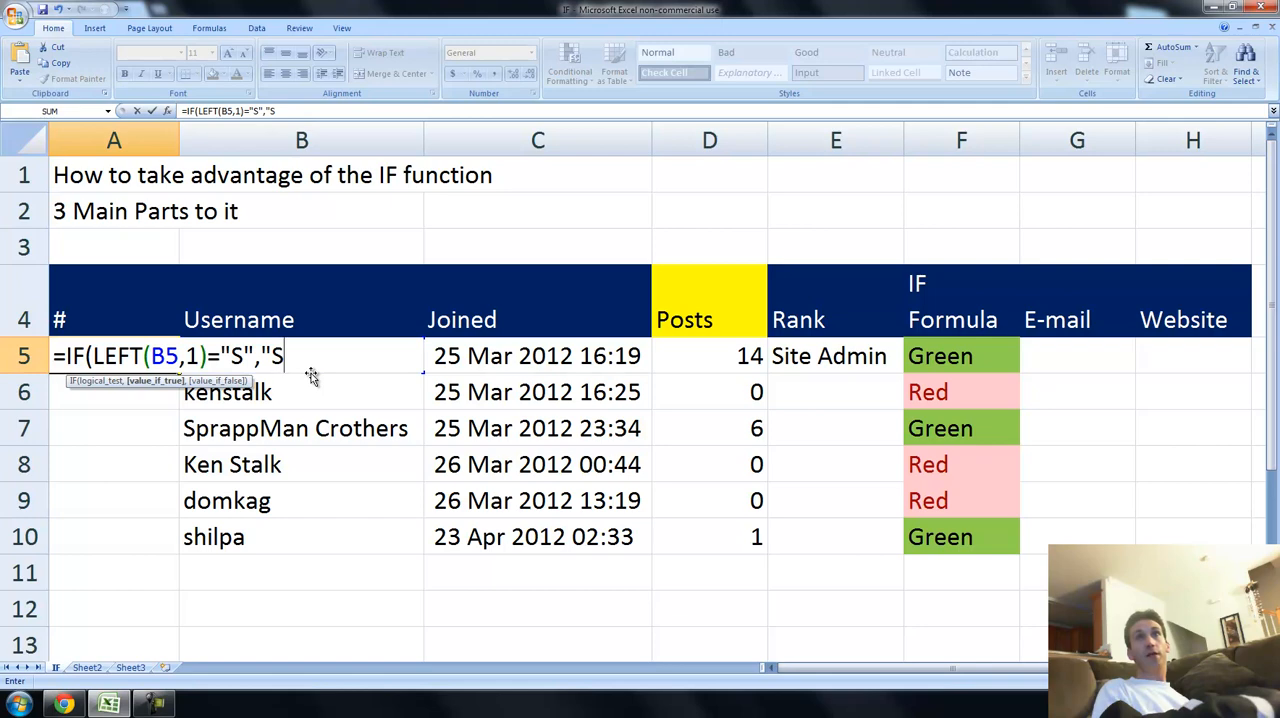
pyautogui.write('",')
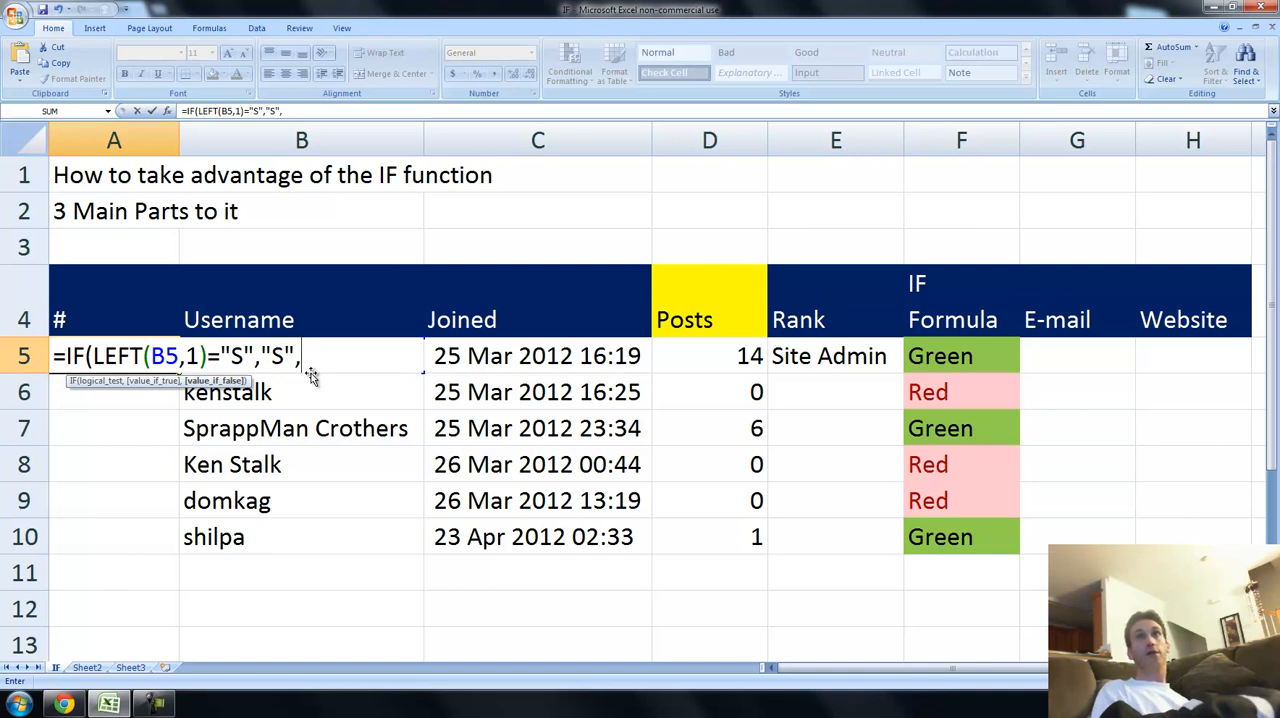
pyautogui.write('"")')
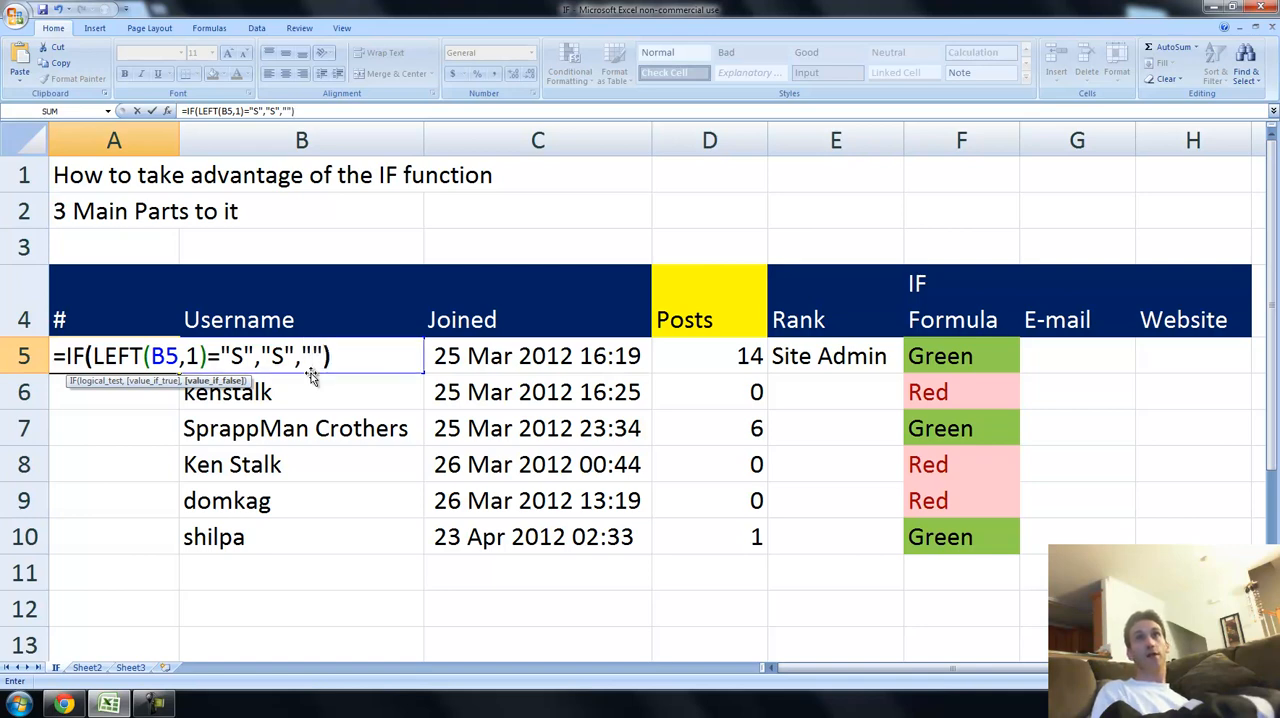
pyautogui.press('Return')
# Fill the A5 formula down through A10 and check the results against the usernames in column B.
pyautogui.press('Up')
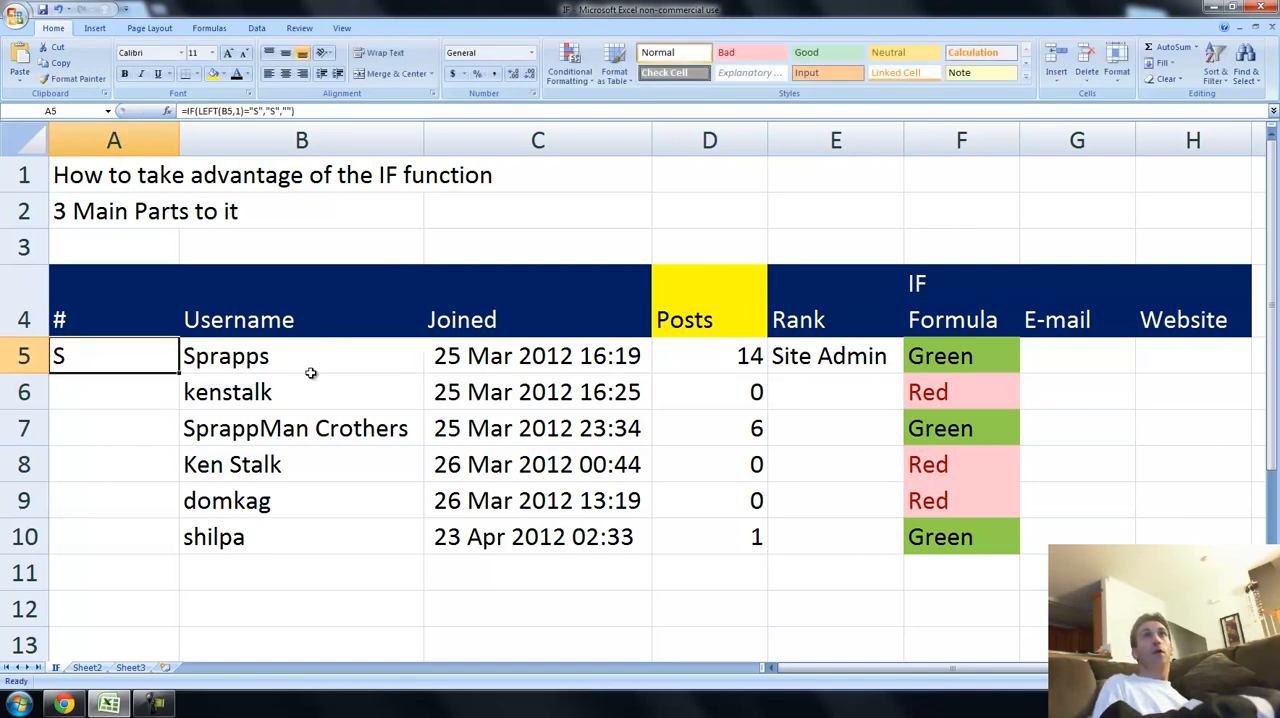
pyautogui.doubleClick(180, 373)
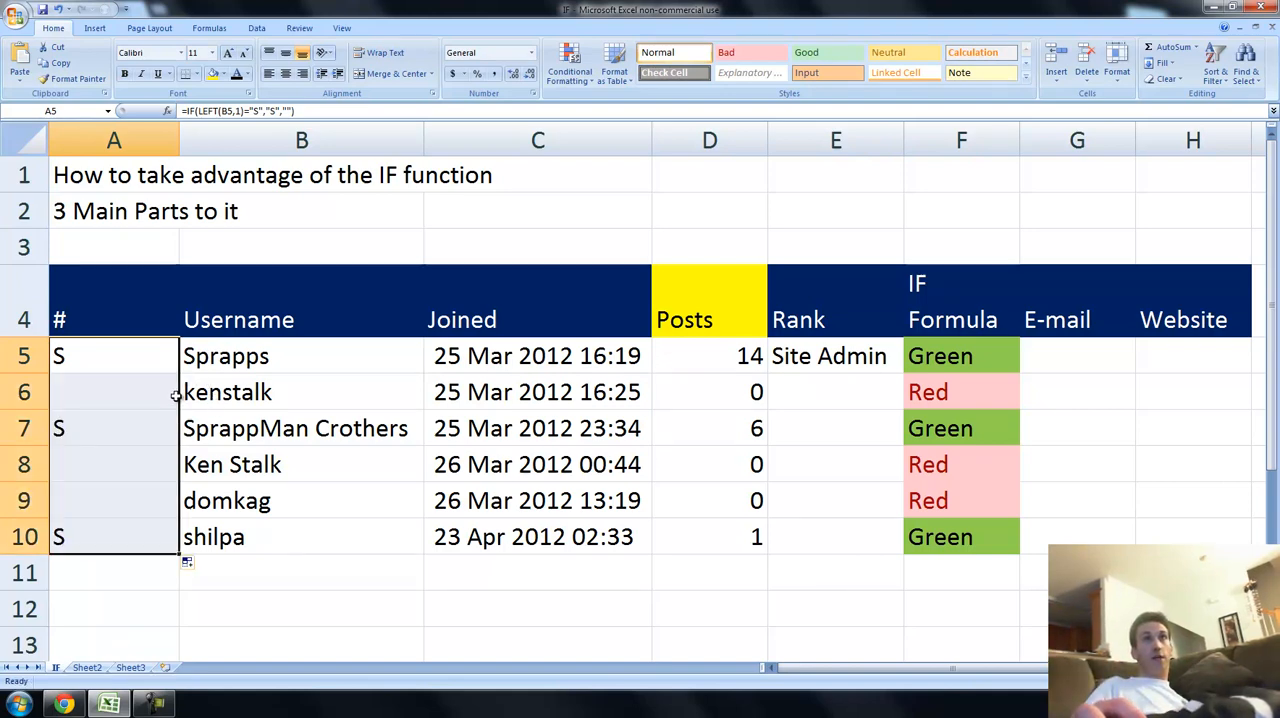
pyautogui.click(144, 620)
pyautogui.click(158, 548)
pyautogui.click(197, 540)
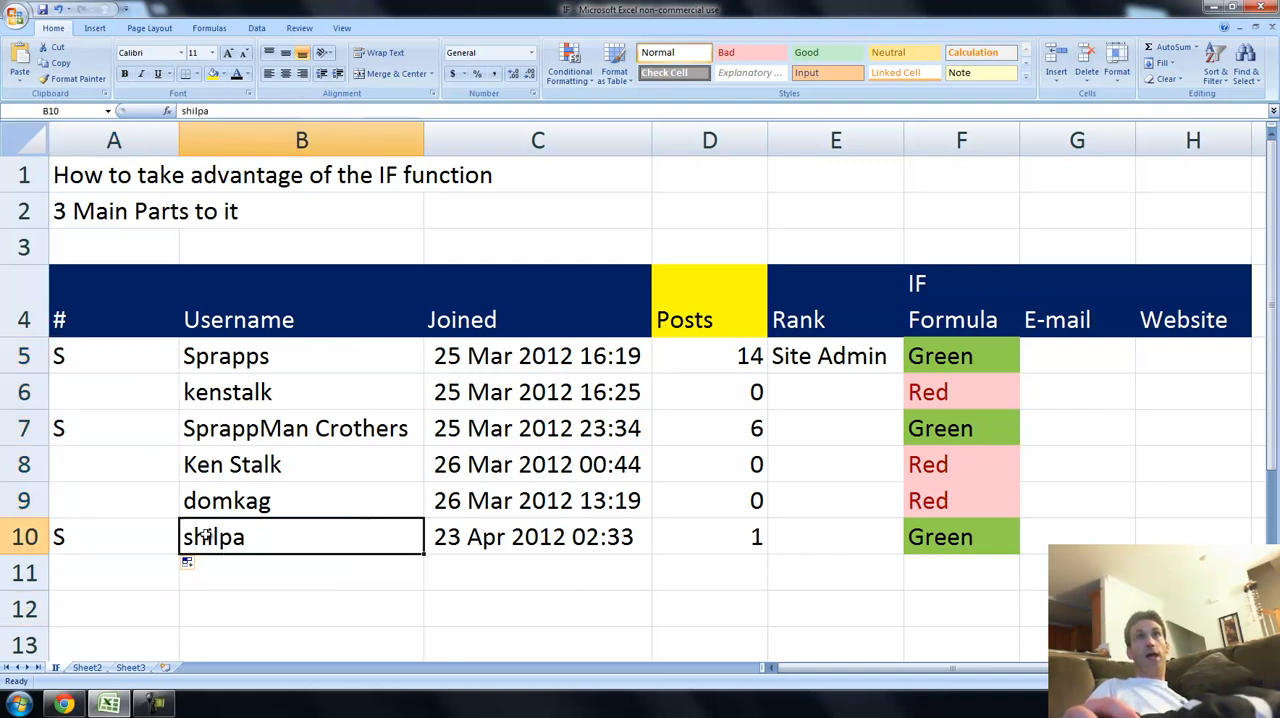
pyautogui.click(142, 541)
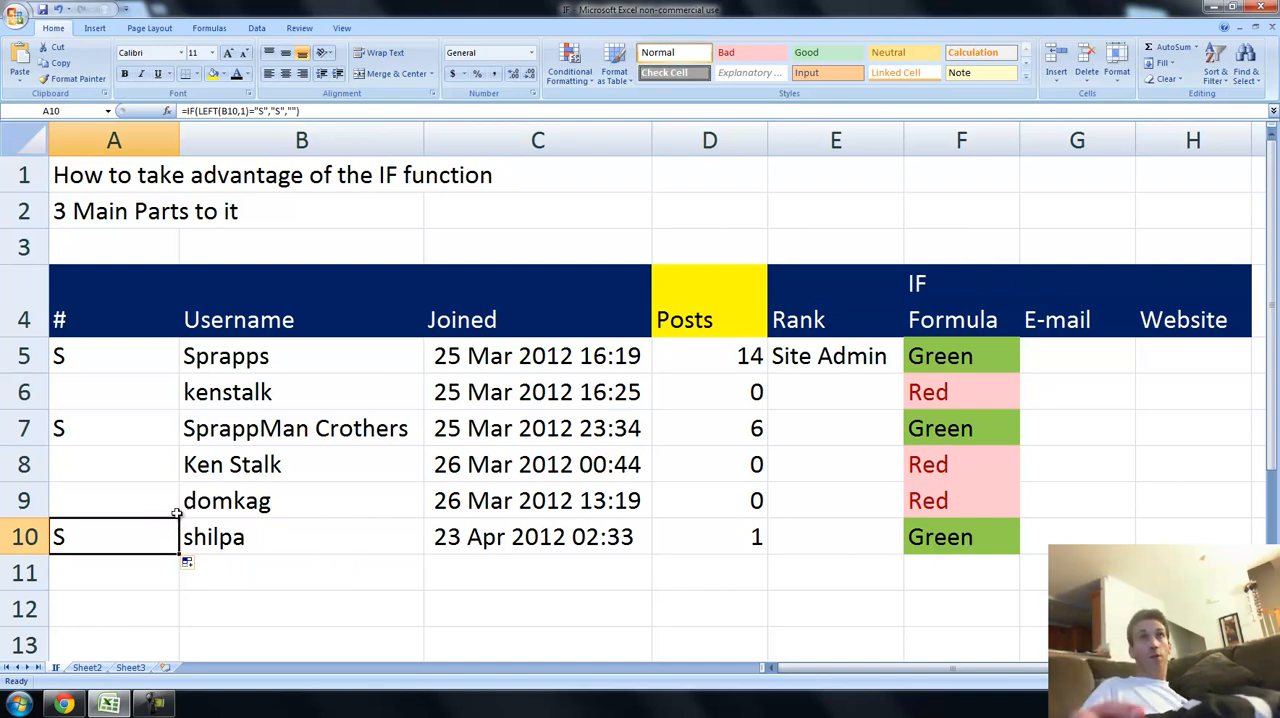
pyautogui.click(112, 364)
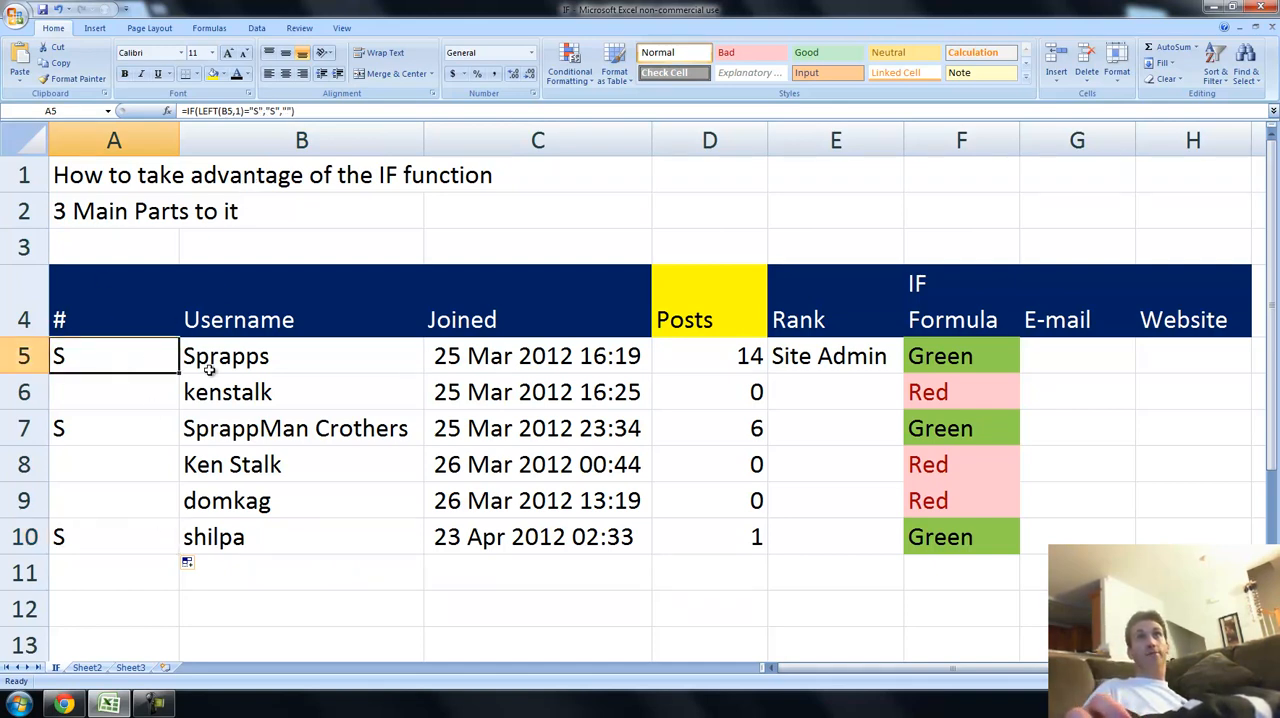
# Replace the value-if-true "S" in the A5 formula with "1".
pyautogui.keyDown('ctrl'); pyautogui.scroll(3, 194, 360); pyautogui.keyUp('ctrl')
pyautogui.scroll(1, 220, 414)
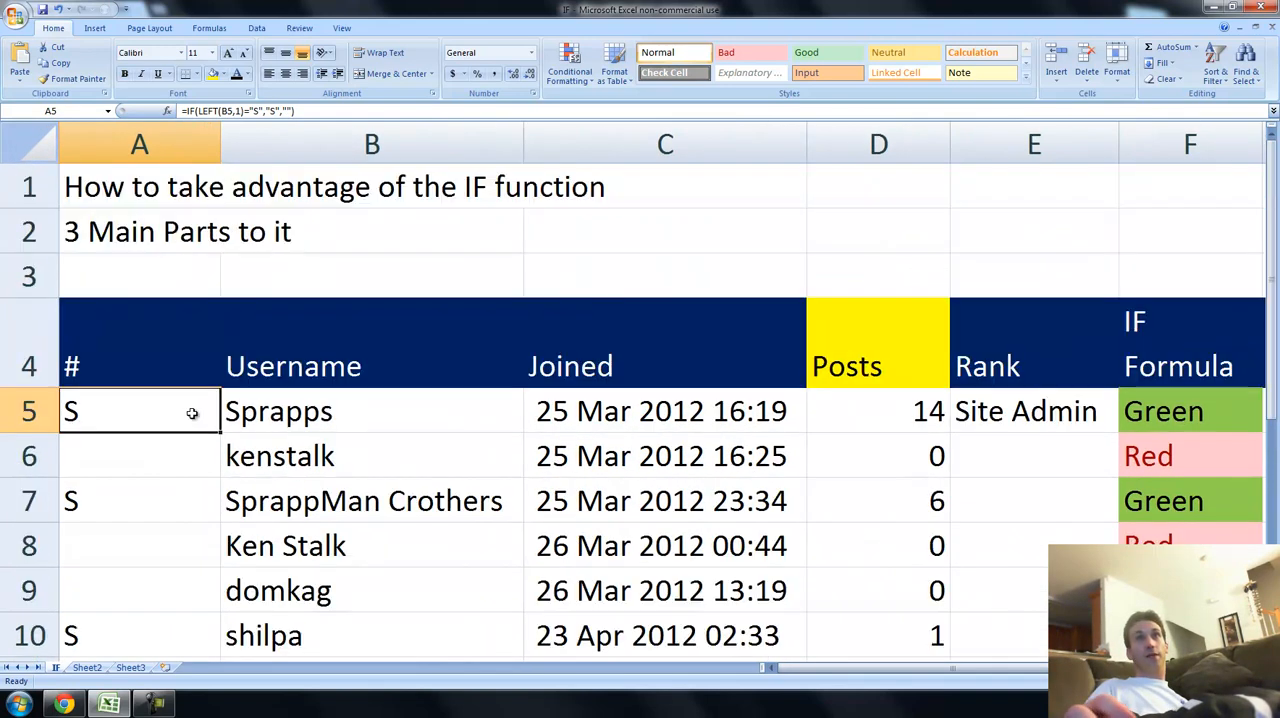
pyautogui.doubleClick(182, 410)
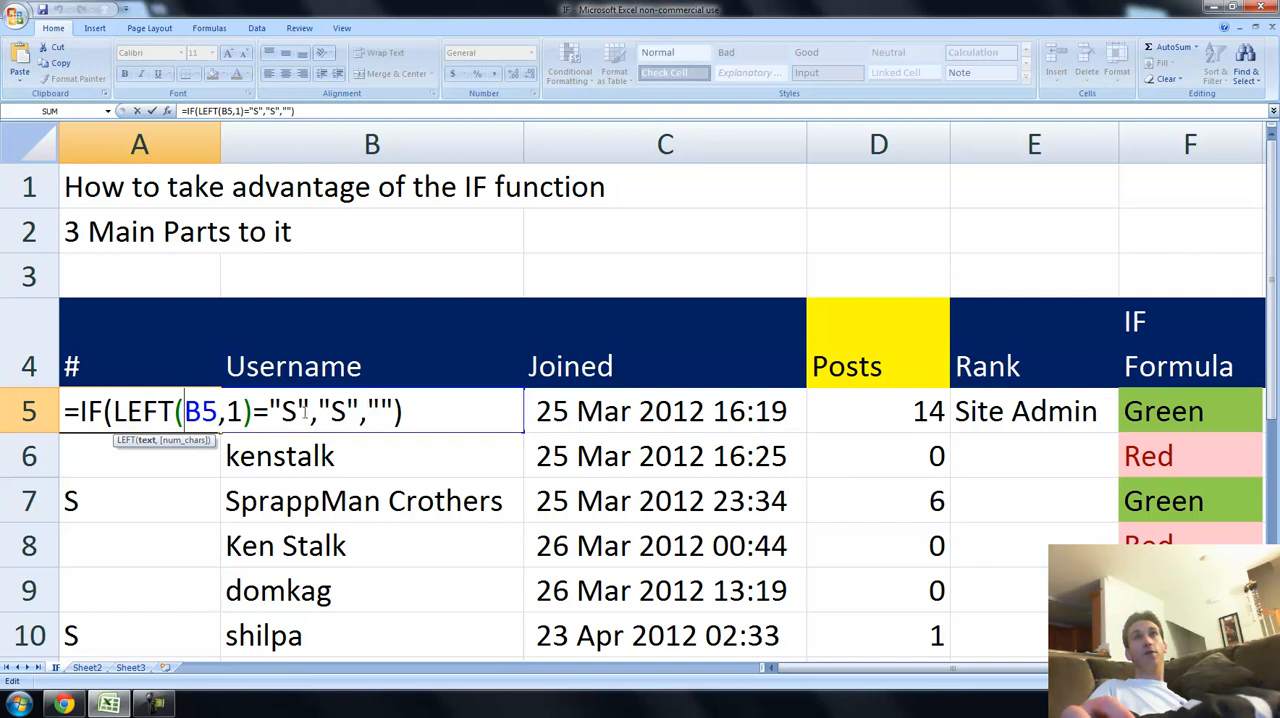
pyautogui.click(300, 411)
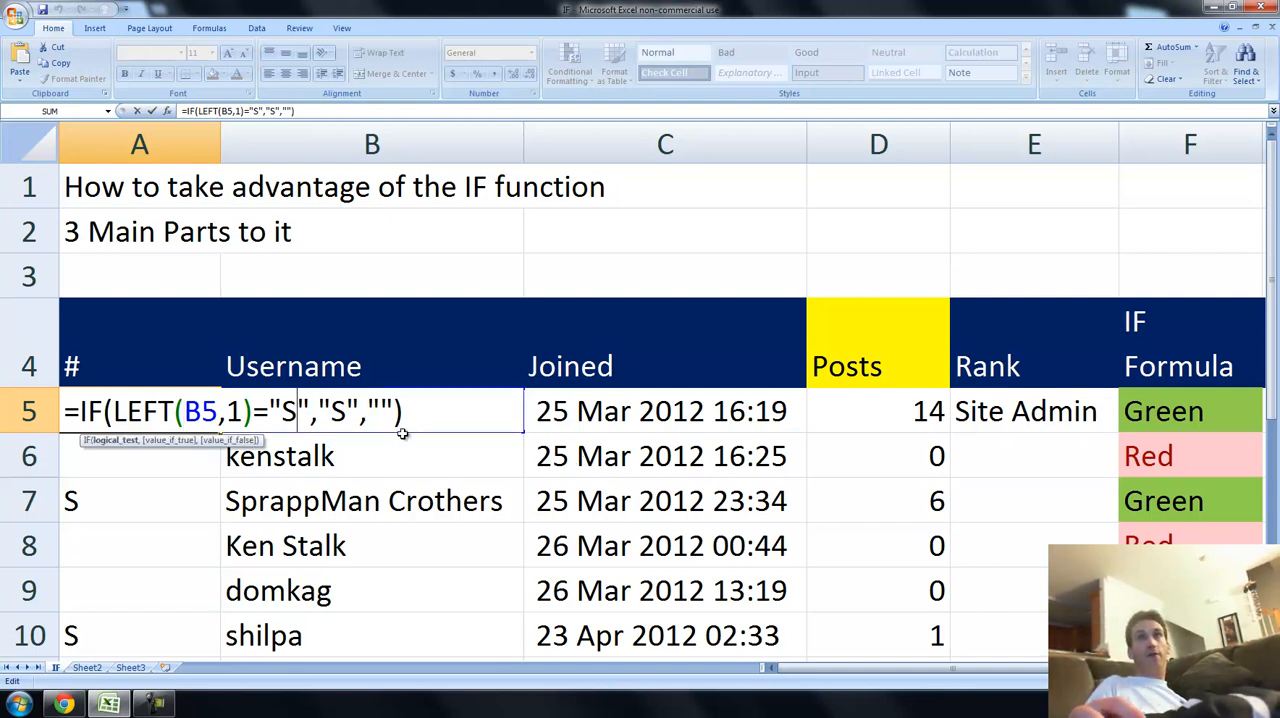
pyautogui.click(346, 411)
pyautogui.press('BackSpace')
pyautogui.write('1')
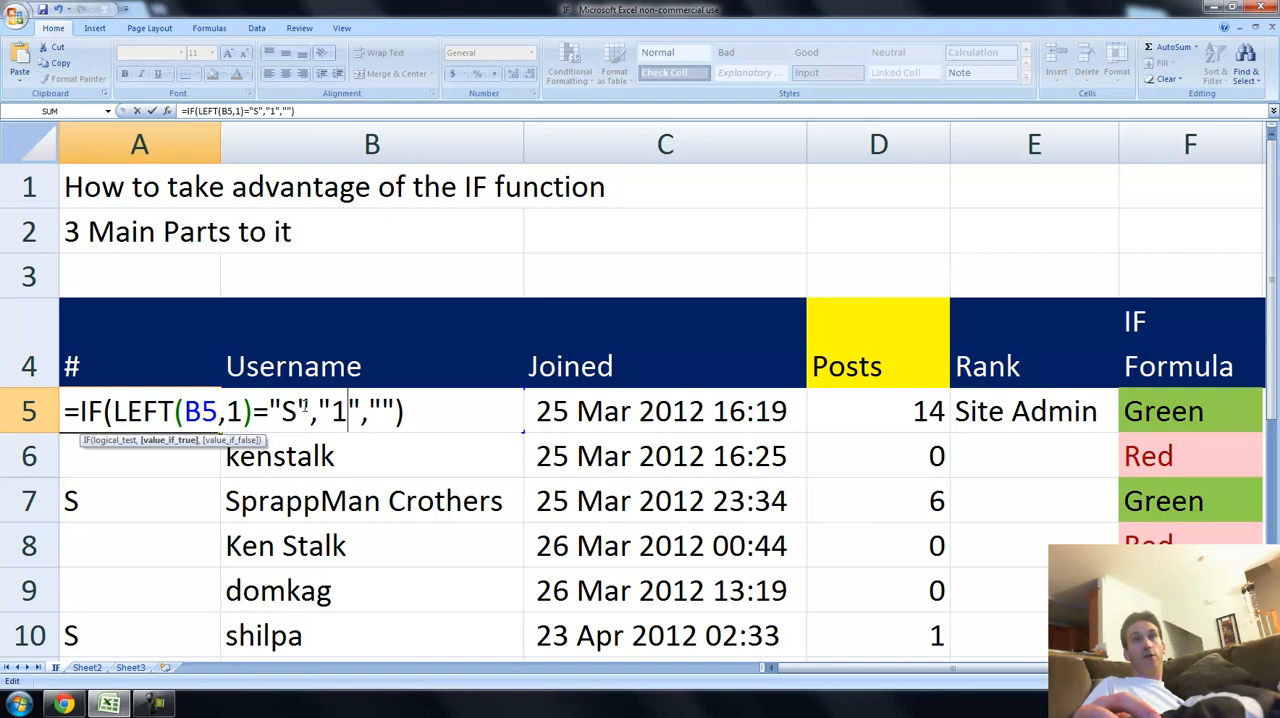
# Replace the empty-string value-if-false in the A5 formula with 0.
pyautogui.click(384, 411)
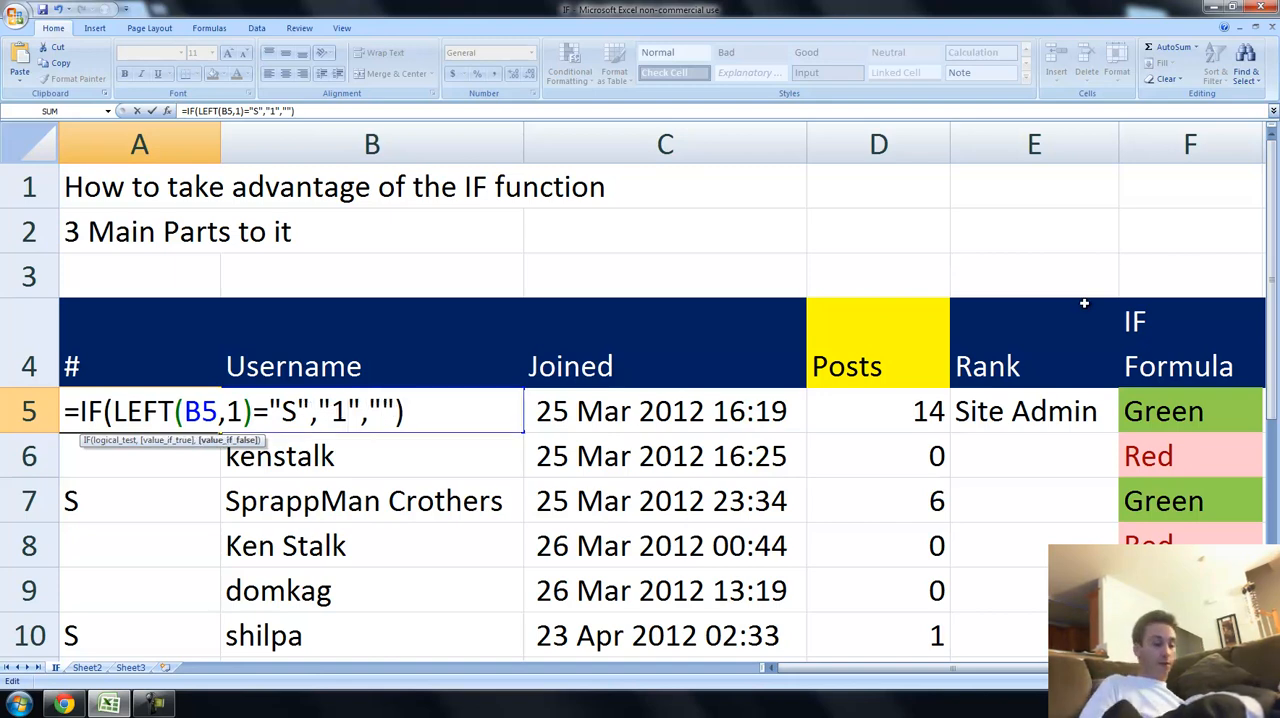
pyautogui.press('BackSpace')
pyautogui.press('Delete')
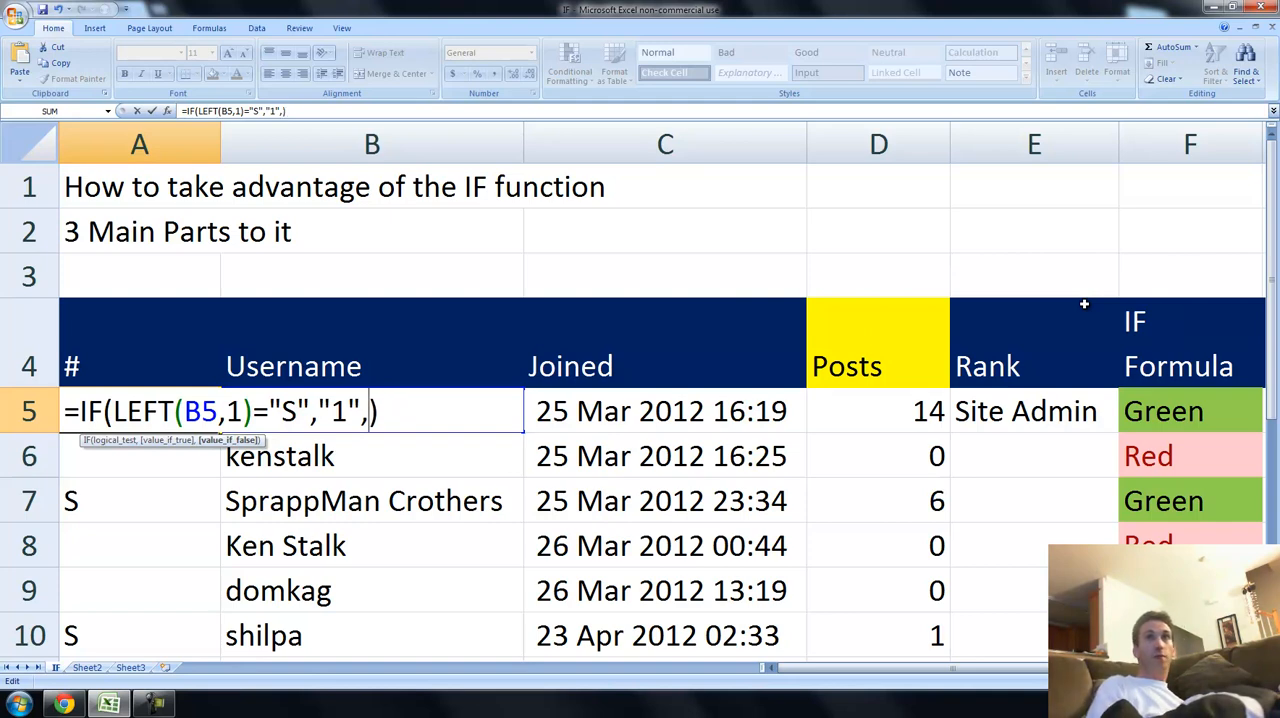
pyautogui.write('0')
# Remove the quotation marks around the 1 so the A5 formula reads =IF(LEFT(B5,1)="S",1,0), and commit it.
pyautogui.press('Left')
pyautogui.press('Left')
pyautogui.press('Left')
pyautogui.press('BackSpace')
pyautogui.press('Left')
pyautogui.press('BackSpace')
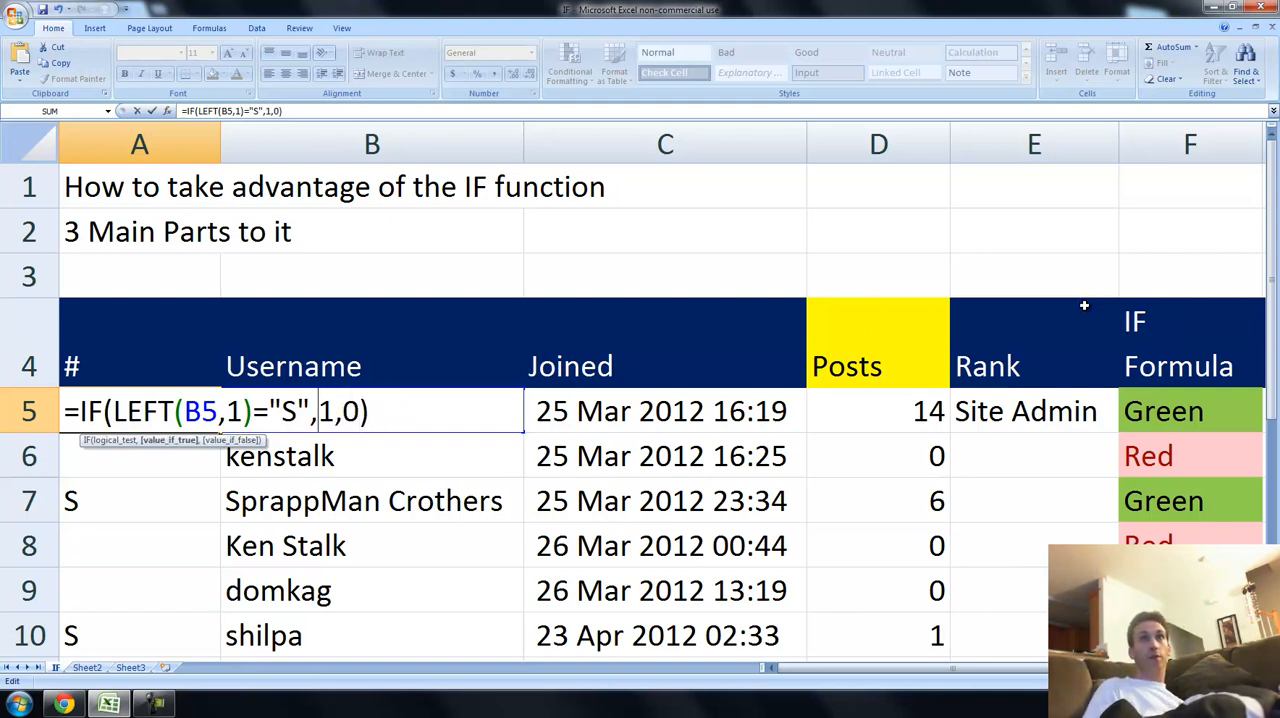
pyautogui.press('Return')
# Fill the revised A5 formula down through A10 for all listed members.
pyautogui.press('Up')
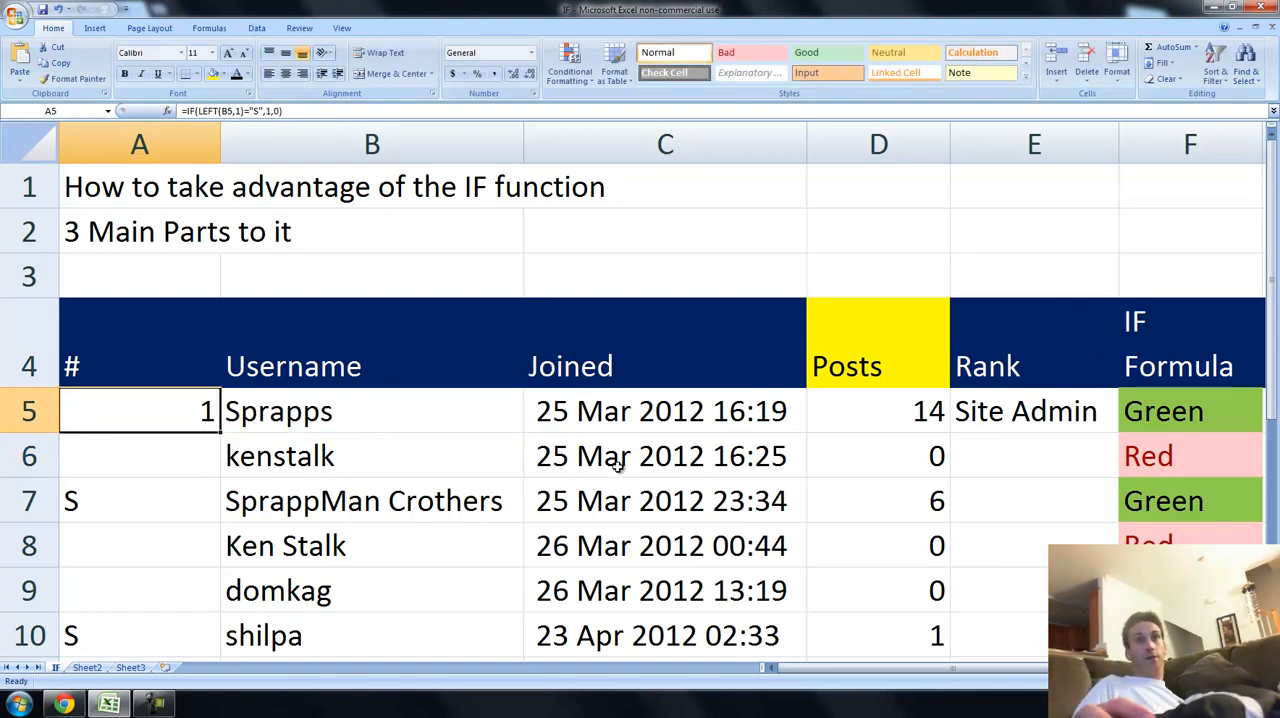
pyautogui.doubleClick(217, 430)
pyautogui.scroll(-2, 275, 438)
pyautogui.scroll(2, 275, 438)
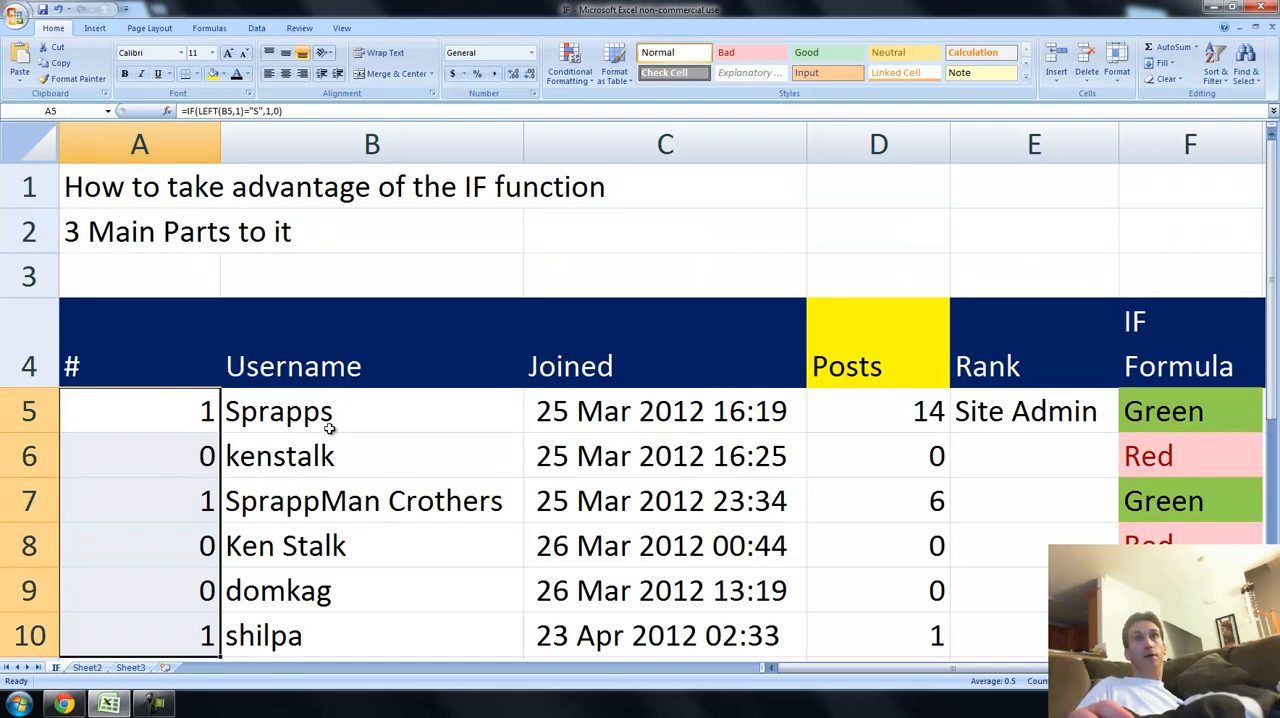
pyautogui.scroll(-1, 329, 428)
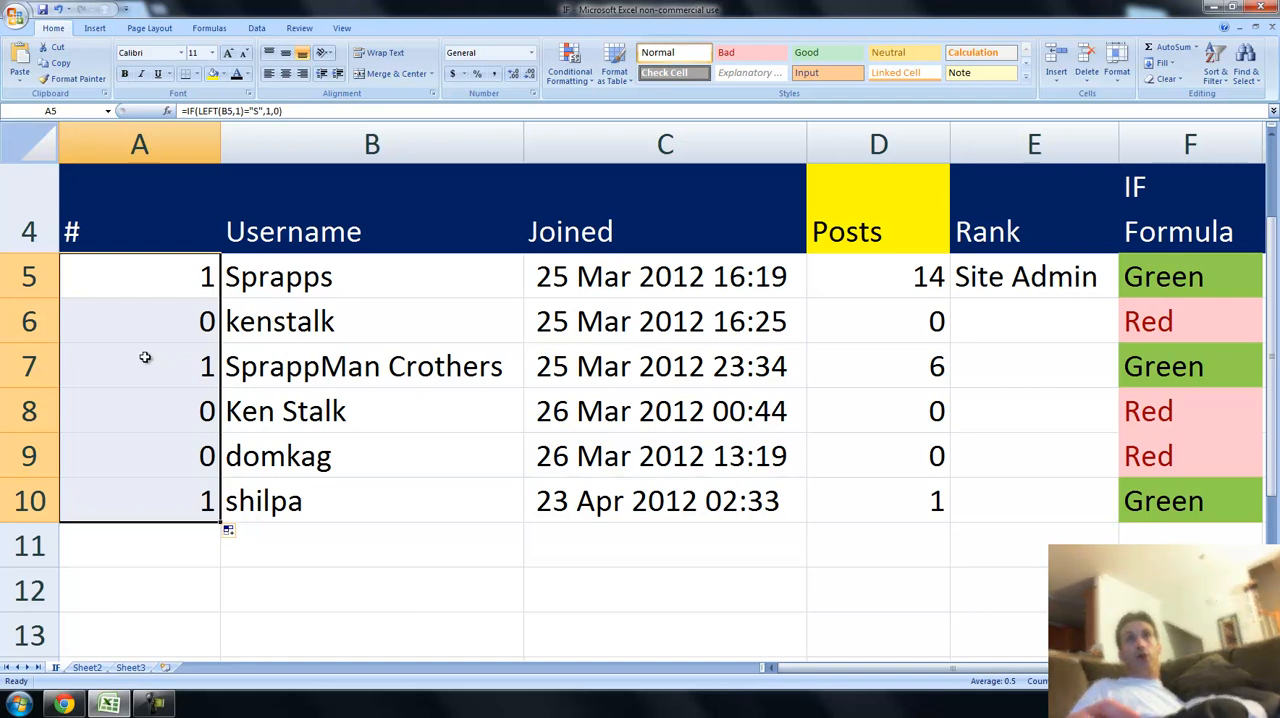
# Narrow column A to about two-thirds of its width.
pyautogui.scroll(1, 455, 320)
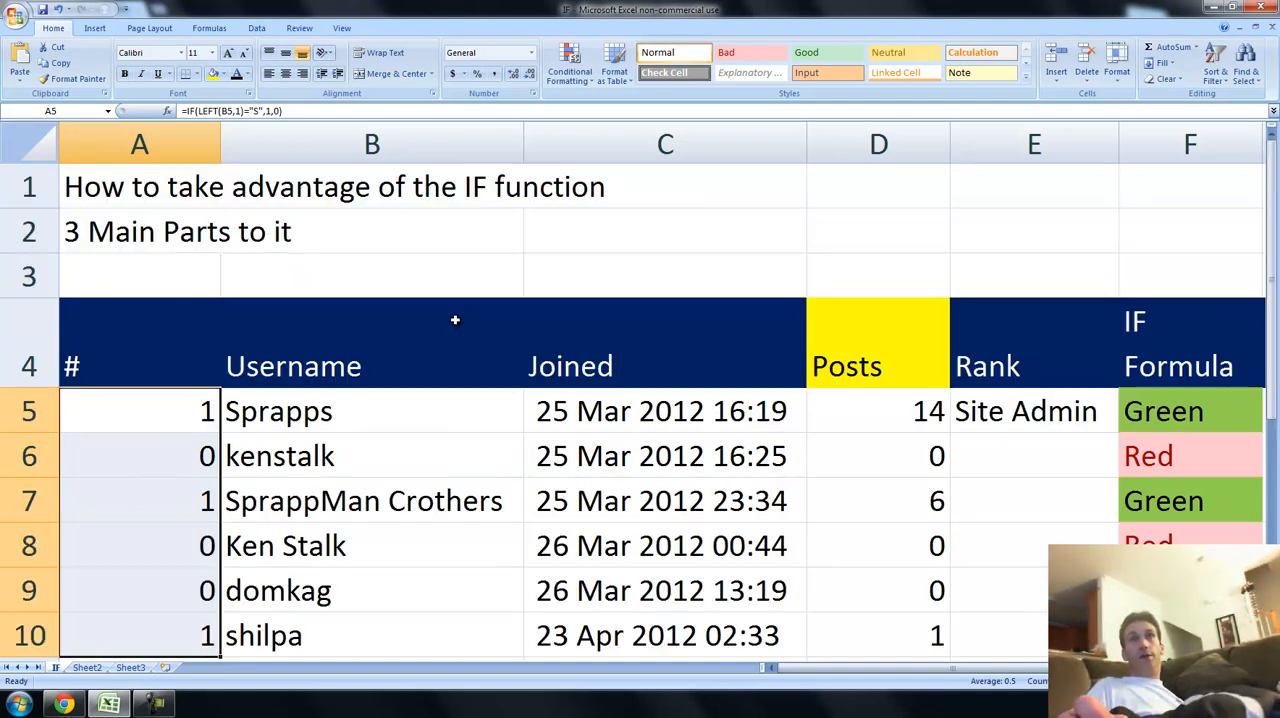
pyautogui.scroll(-4, 463, 322)
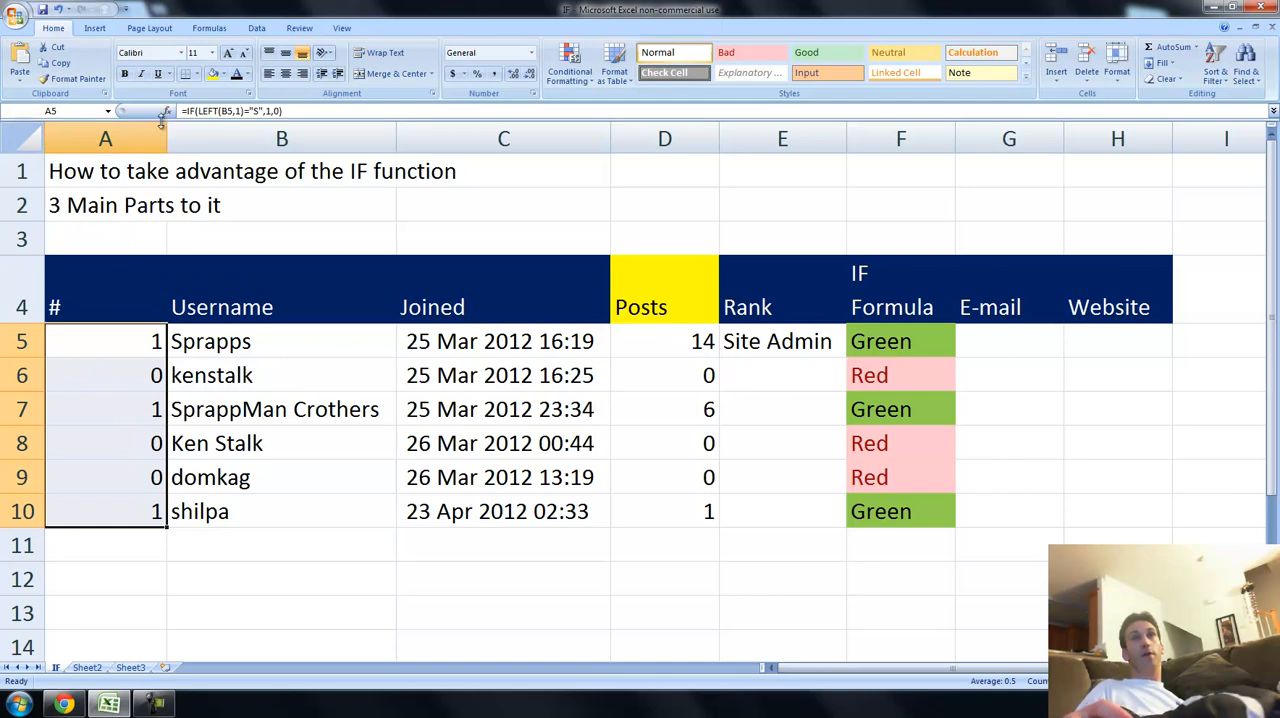
pyautogui.moveTo(166, 138); pyautogui.dragTo(126, 141)
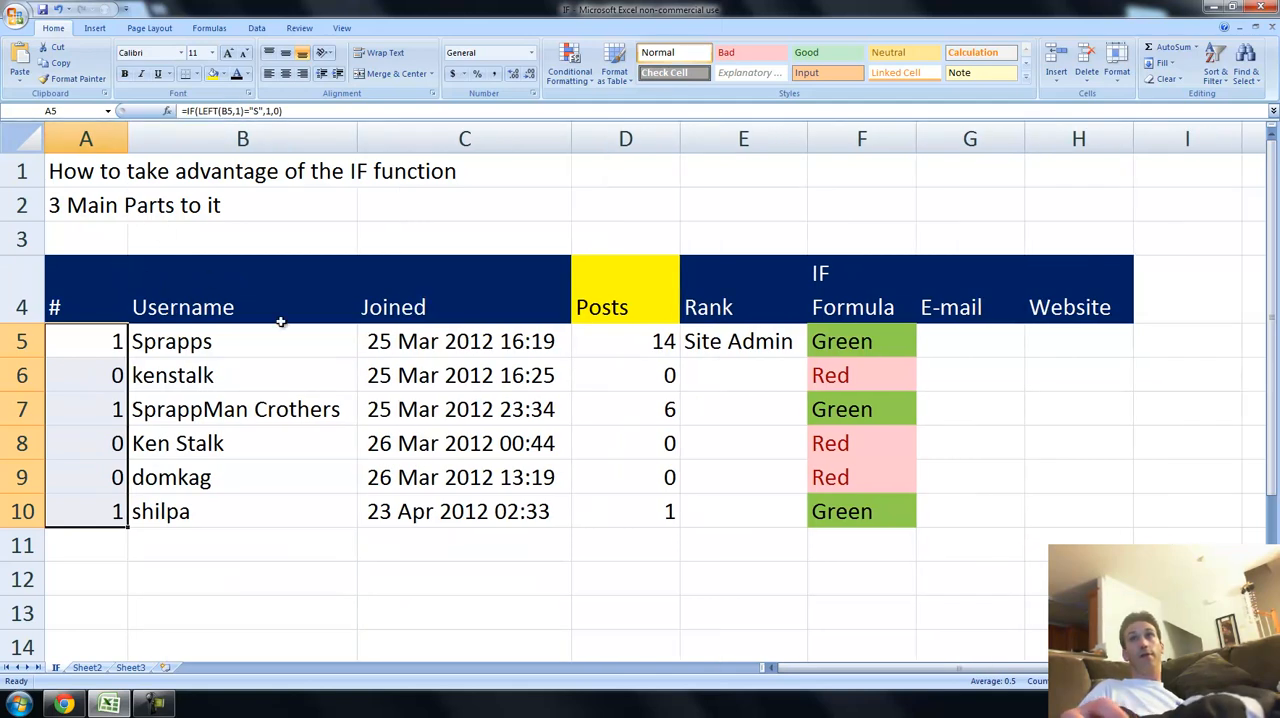